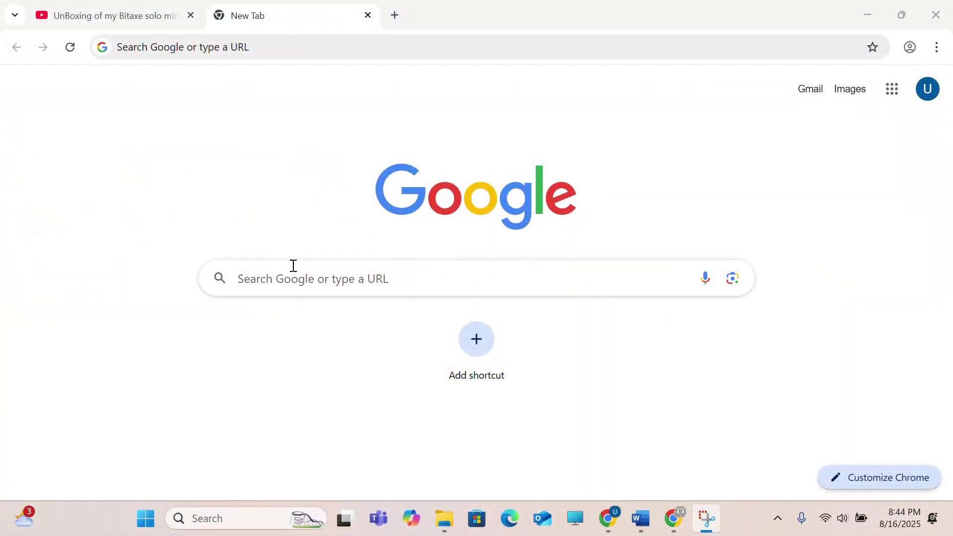
Search Chrome for 'raspberry imager' and open raspberrypi.com/software at the Imager download section.
left_click(274, 42)
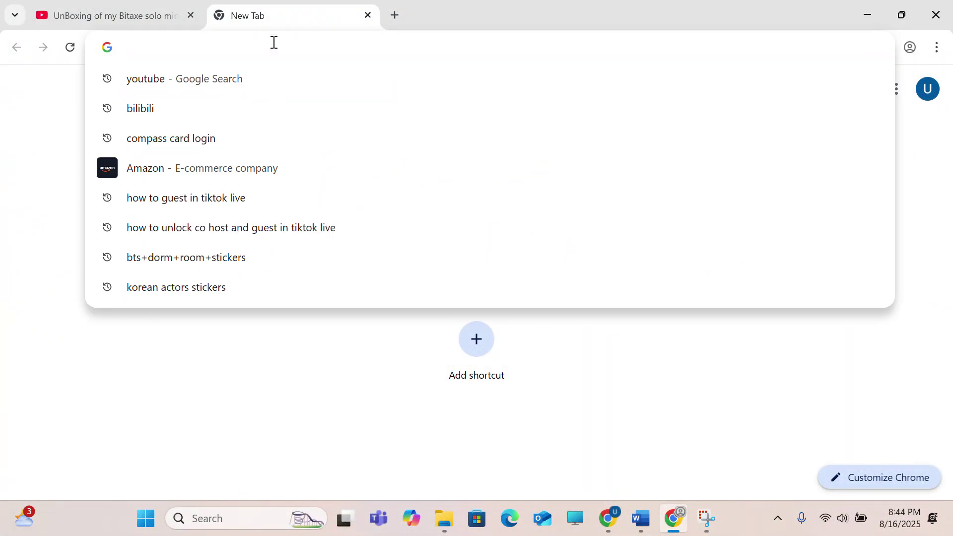
type("re")
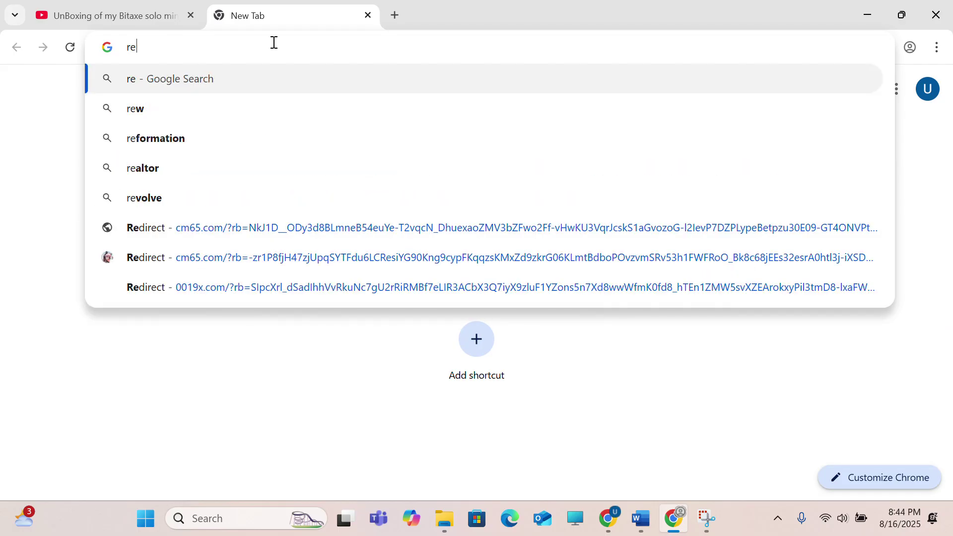
type("sberry")
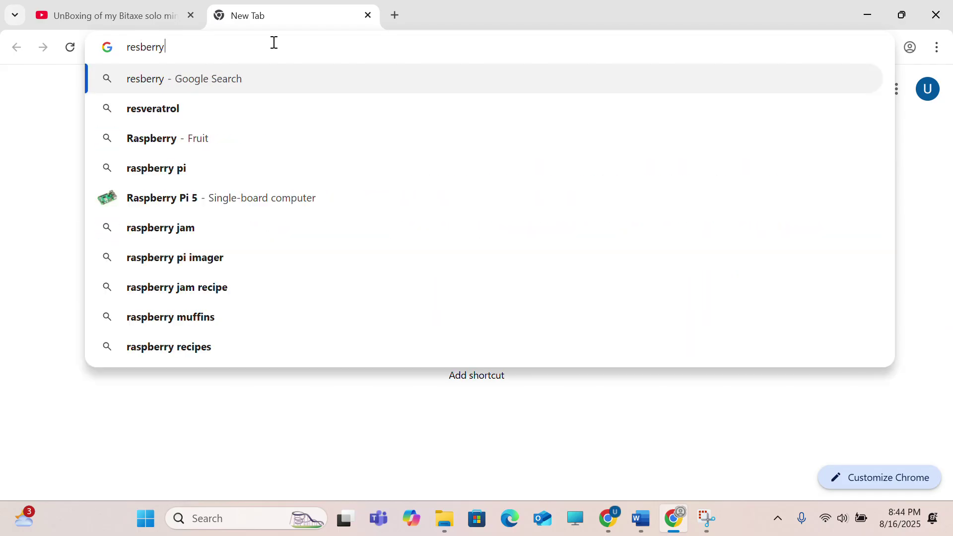
type(" imag")
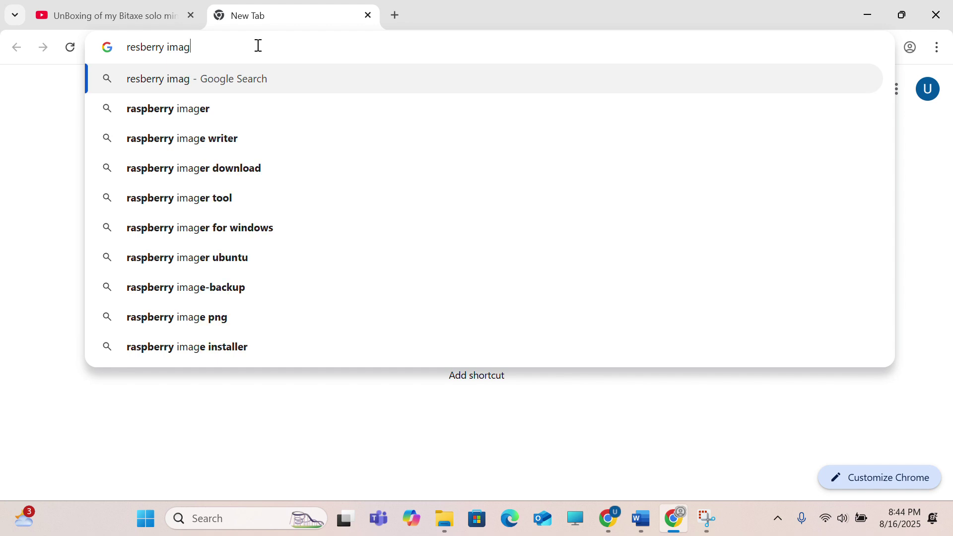
left_click(200, 118)
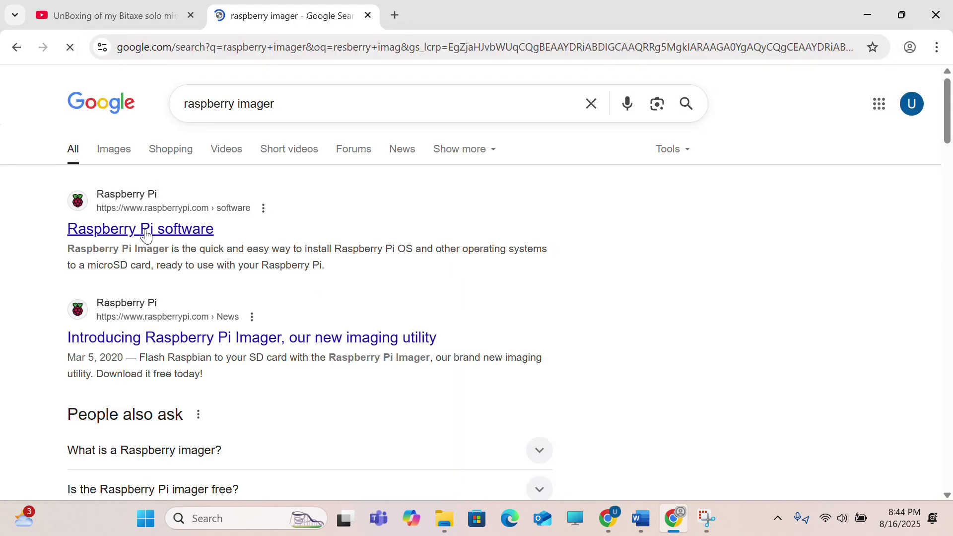
left_click(145, 234)
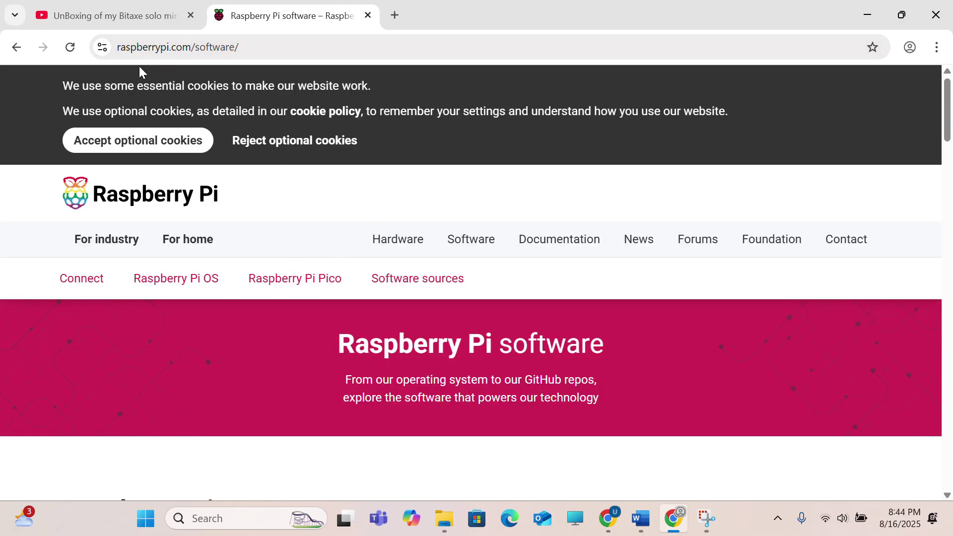
scroll(236, 357, "down", 1)
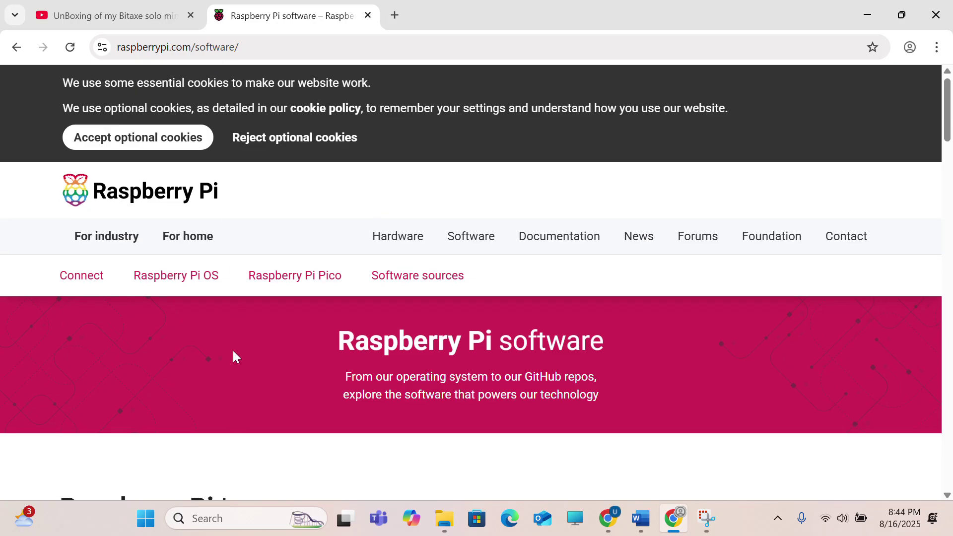
scroll(235, 355, "down", 7)
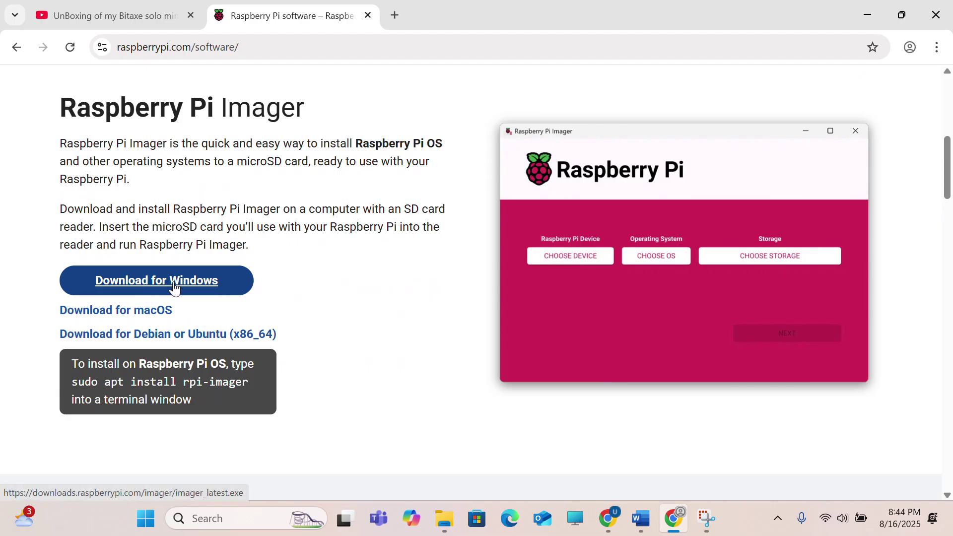
Download the Windows Imager installer imager-1.9.6 (2).exe and run it past the security warning.
left_click(174, 288)
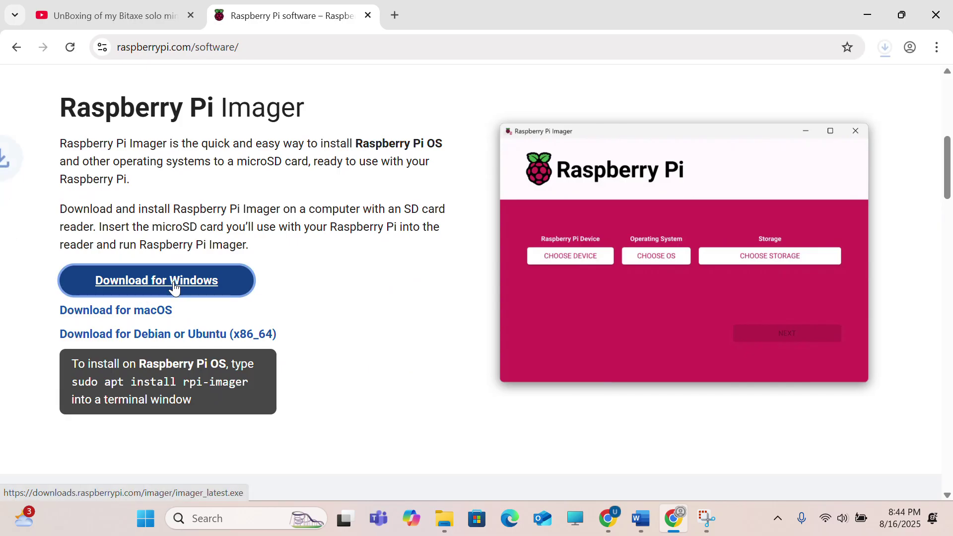
left_click(888, 51)
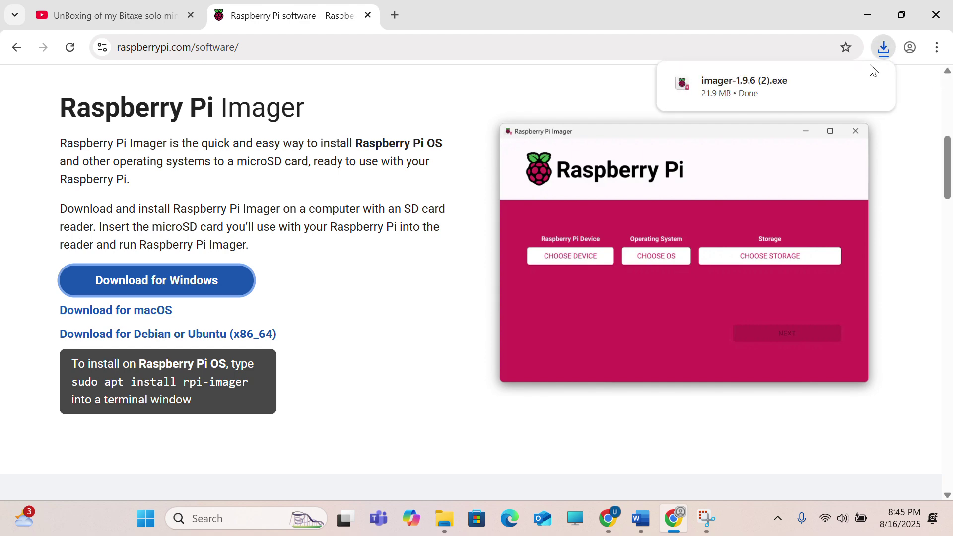
left_click(794, 88)
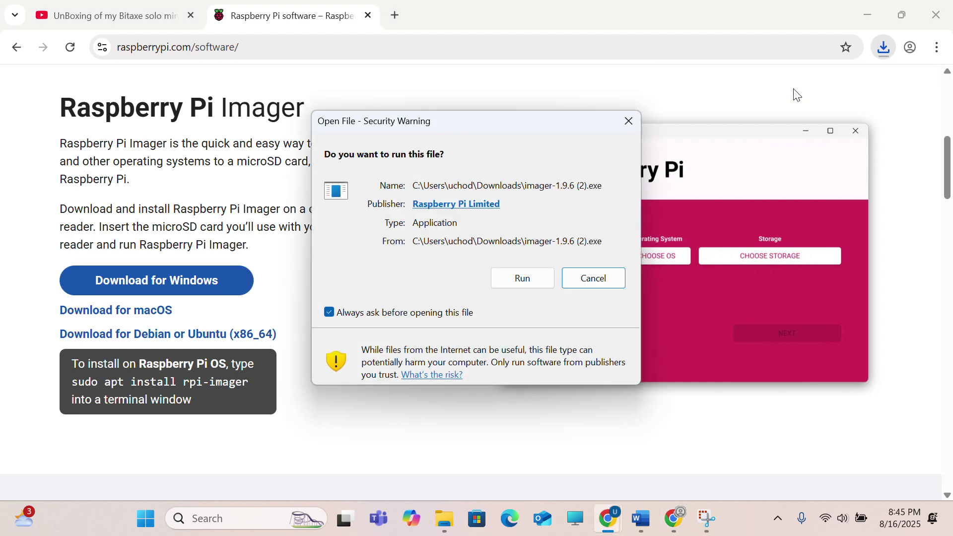
left_click(509, 284)
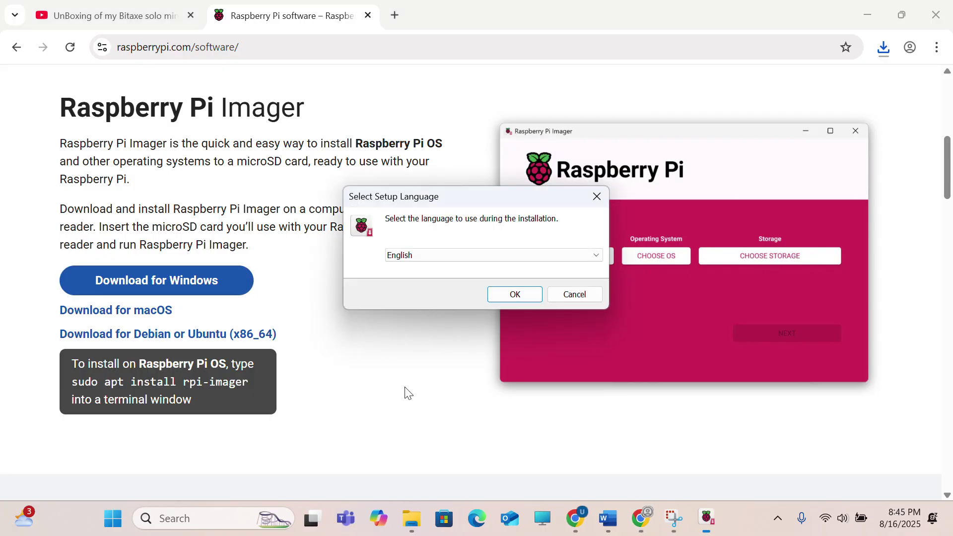
Install Raspberry Pi Imager 1.9.6 in English to the default folder, without a desktop shortcut, and launch it.
left_click(506, 299)
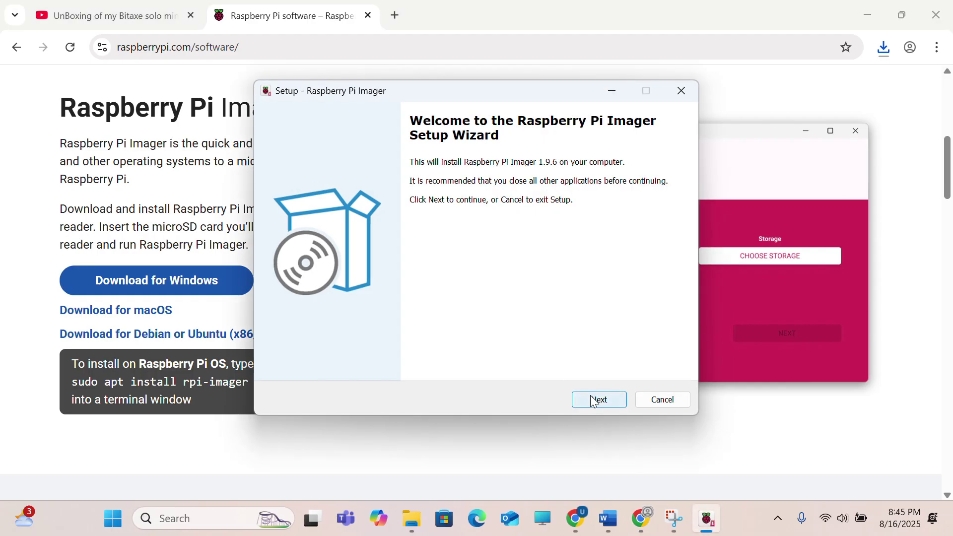
left_click(591, 398)
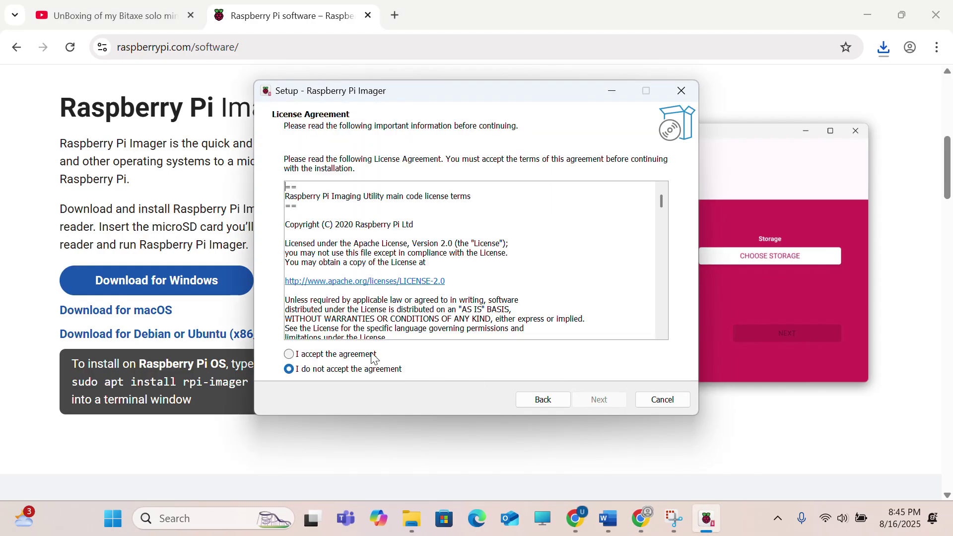
left_click(354, 356)
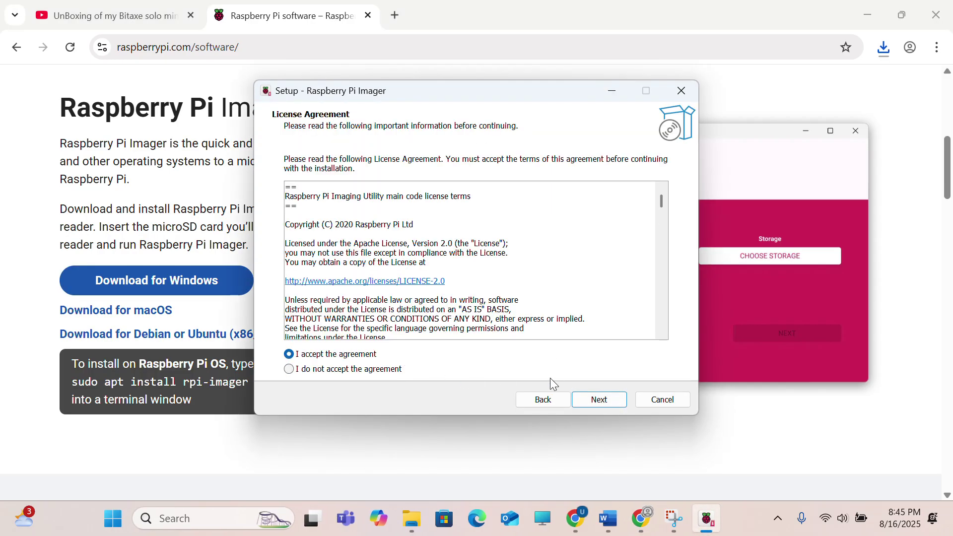
left_click(599, 400)
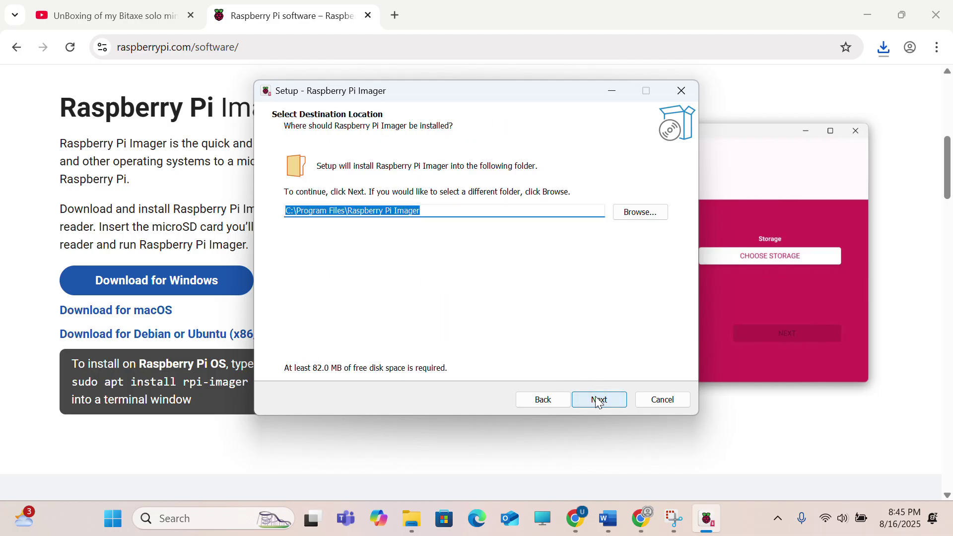
left_click(598, 400)
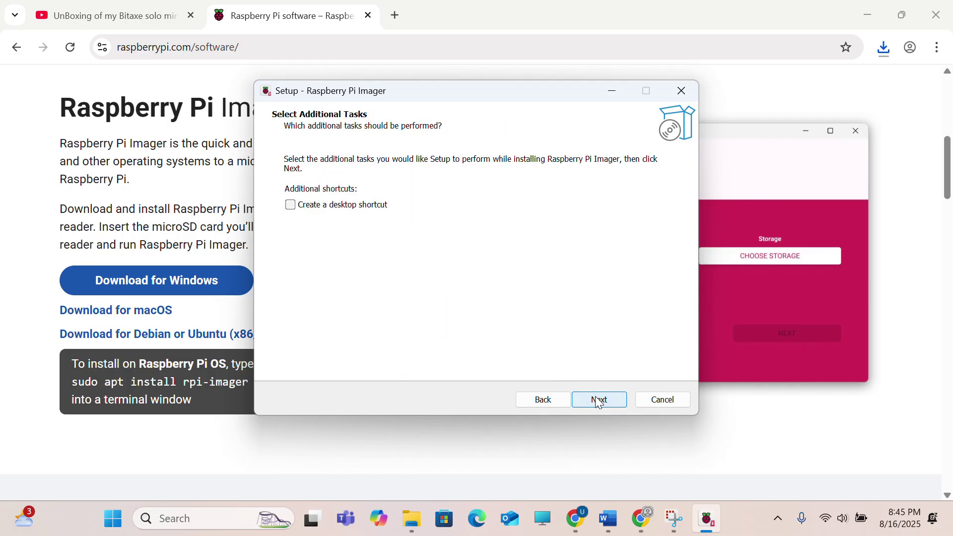
left_click(599, 400)
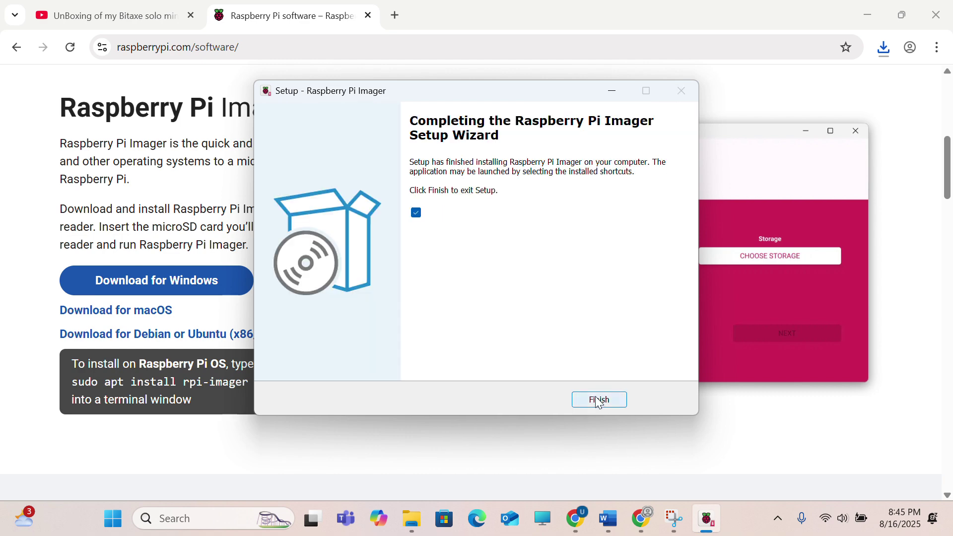
left_click(598, 401)
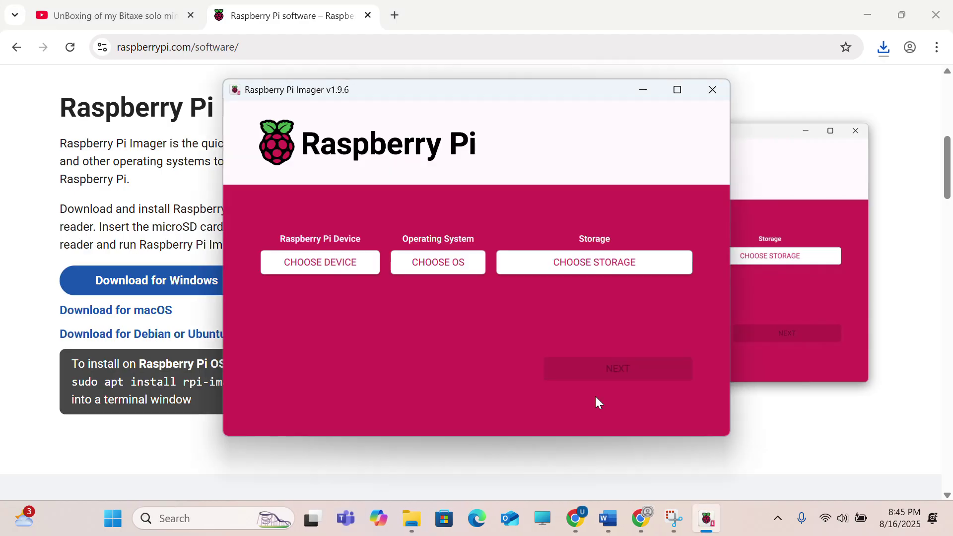
Choose Raspberry Pi 4, Raspberry Pi OS (64-bit) and the 31.3 GB SDHC card as targets.
left_click(338, 261)
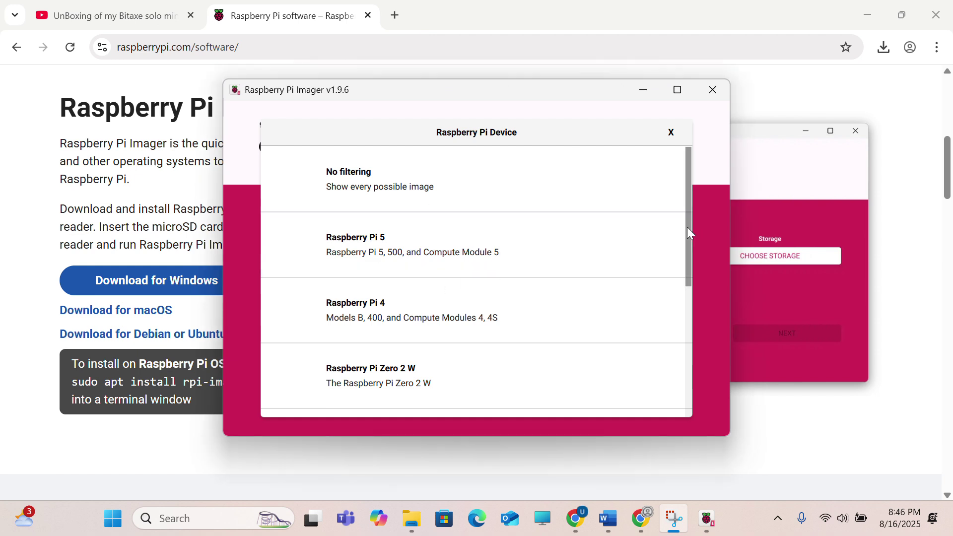
left_click_drag(689, 232, 695, 201)
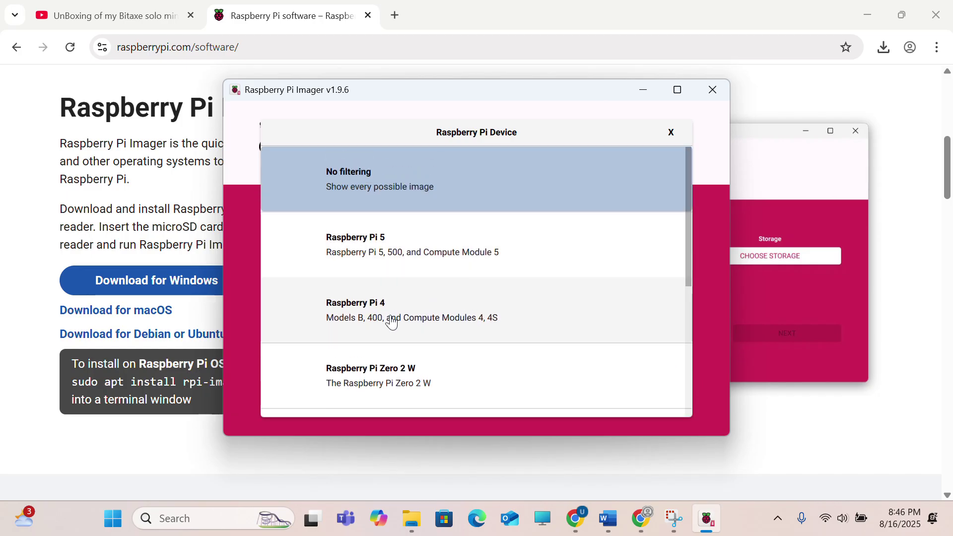
left_click(431, 317)
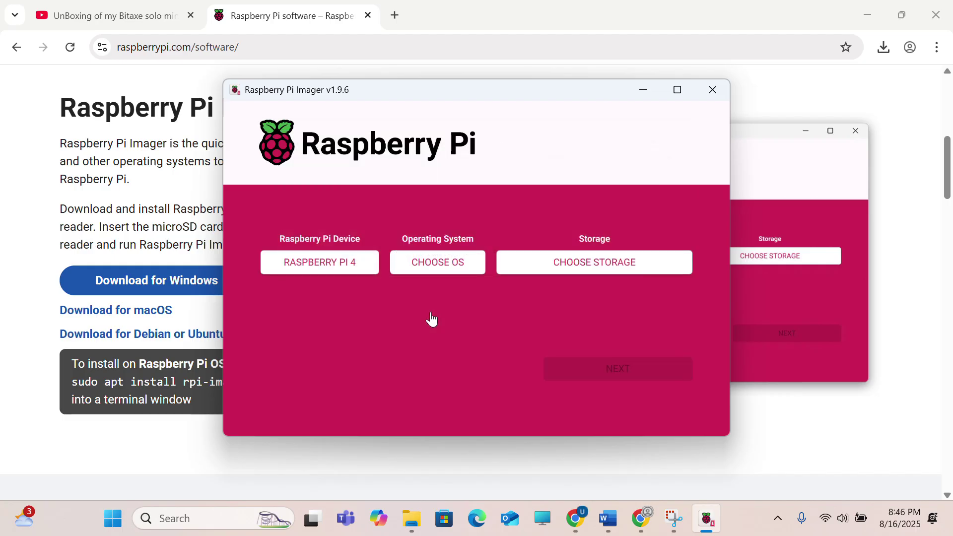
left_click(430, 269)
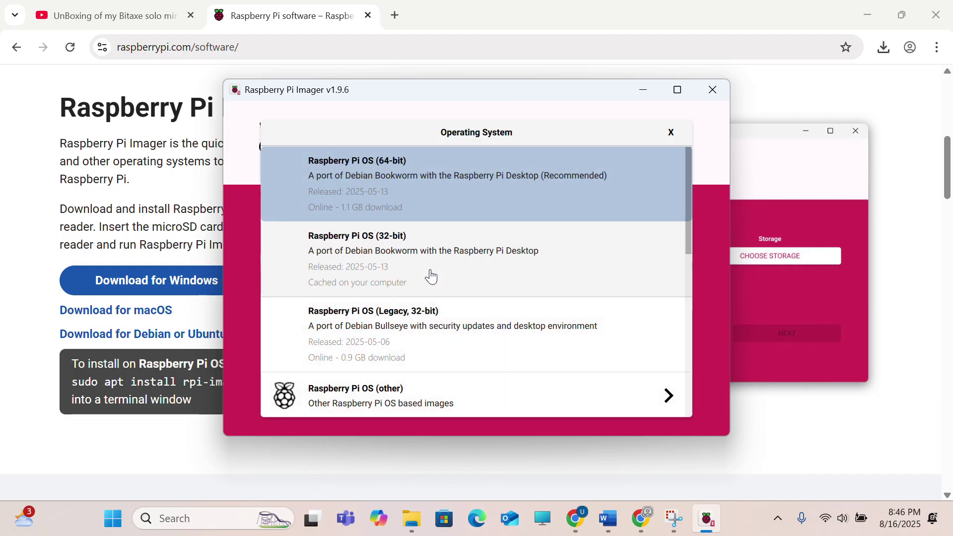
left_click(384, 191)
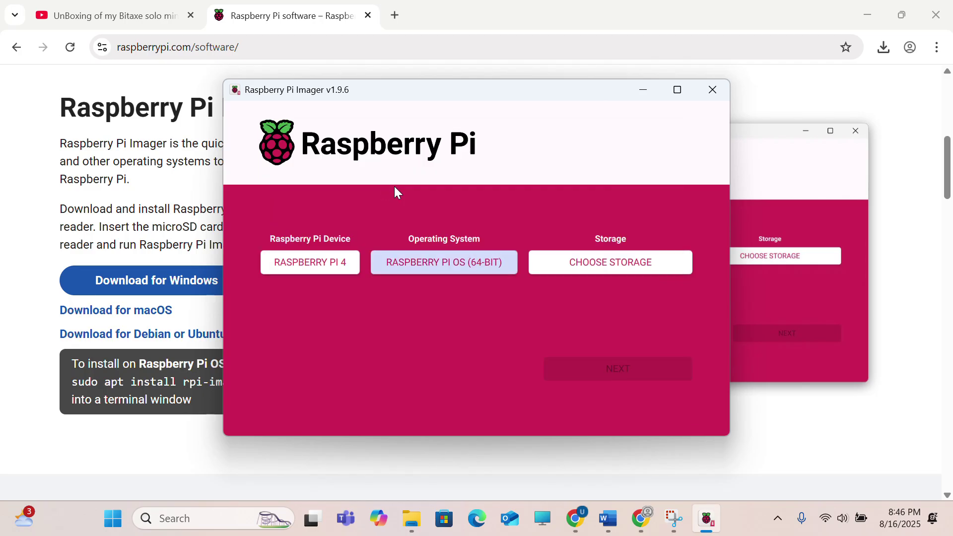
left_click(571, 270)
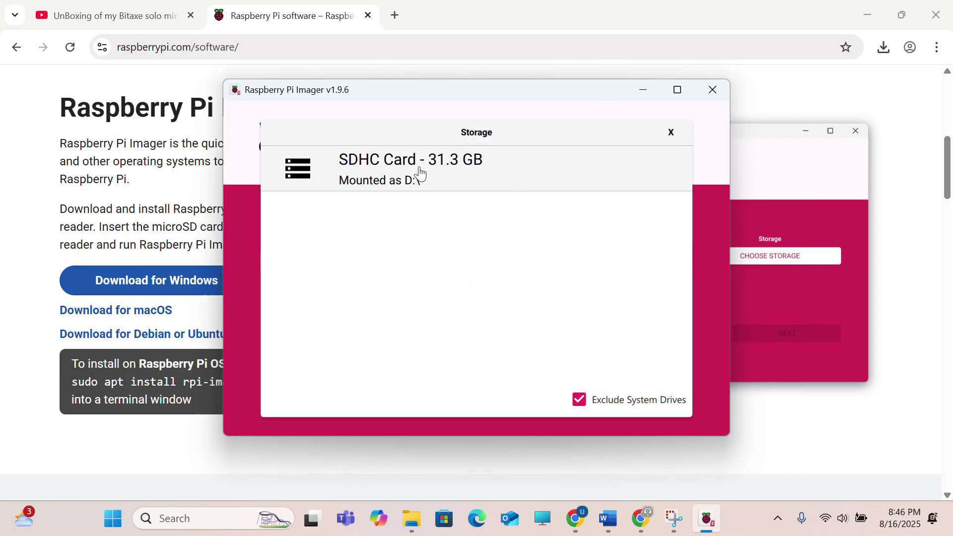
left_click(432, 182)
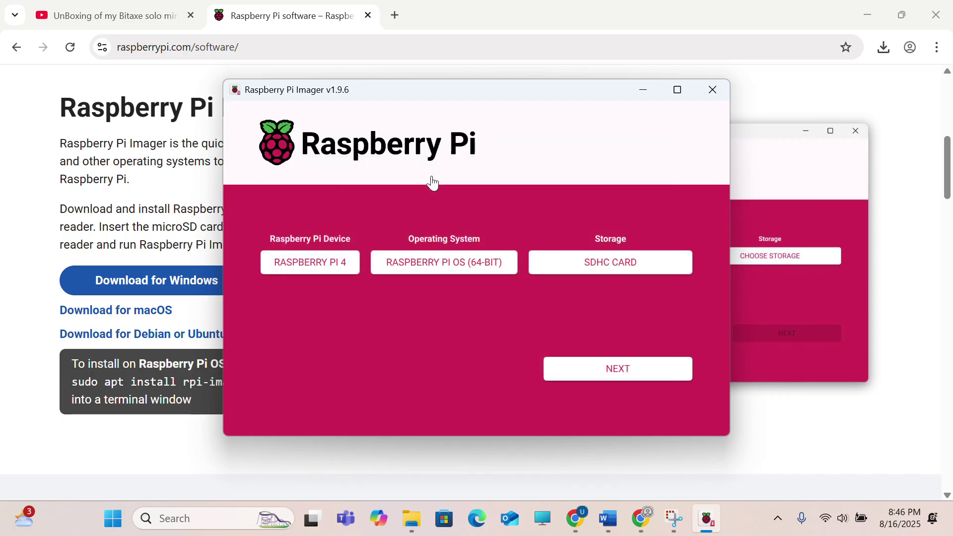
Open the OS customisation settings and replace the user account password with the new one.
left_click(595, 373)
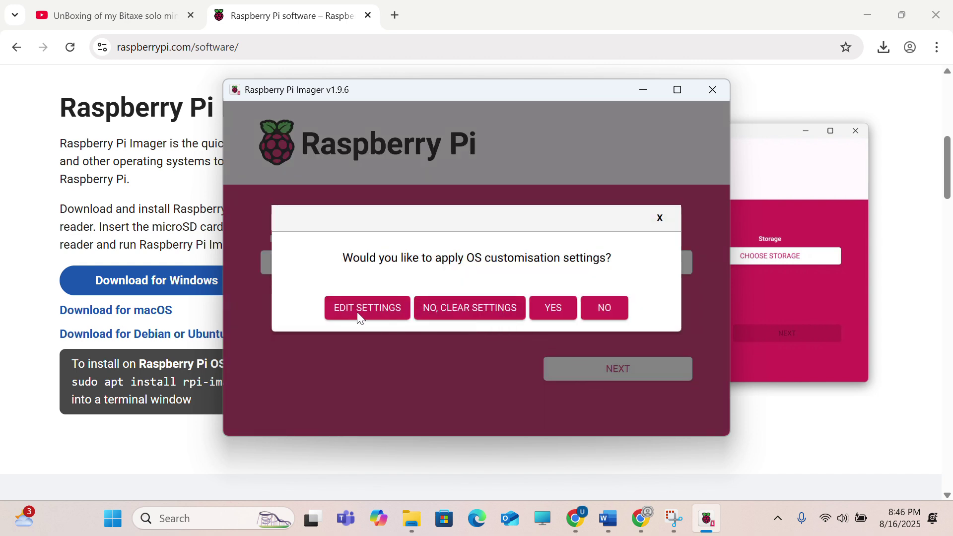
left_click(391, 305)
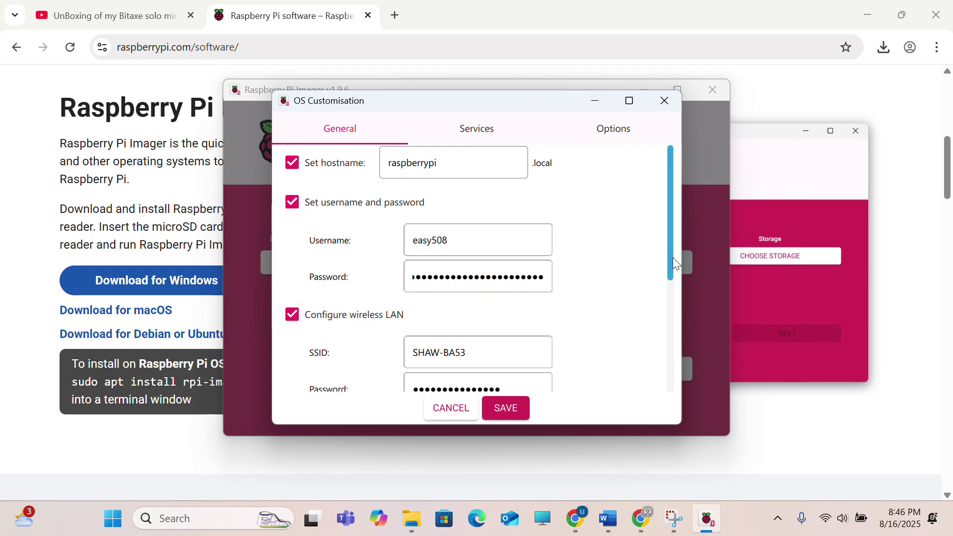
left_click_drag(671, 263, 639, 265)
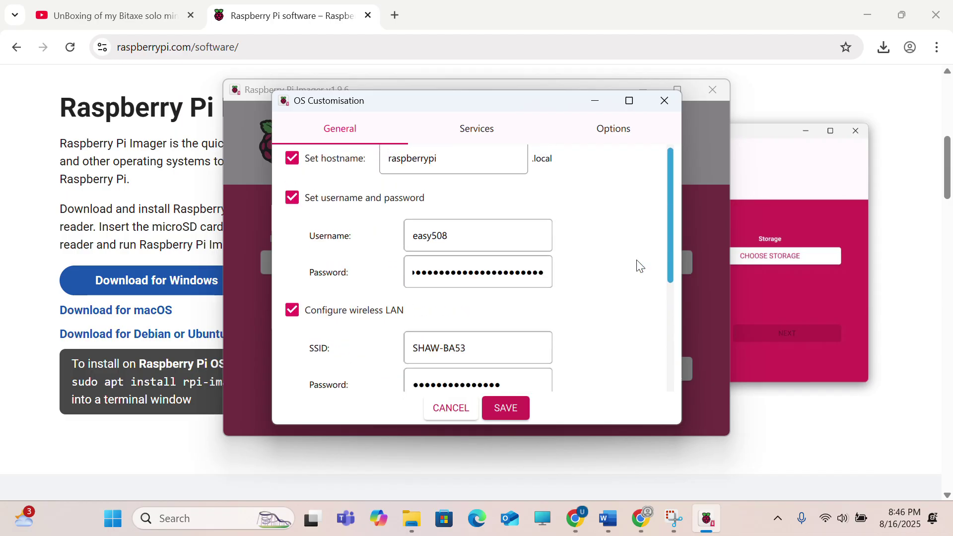
double_click(536, 272)
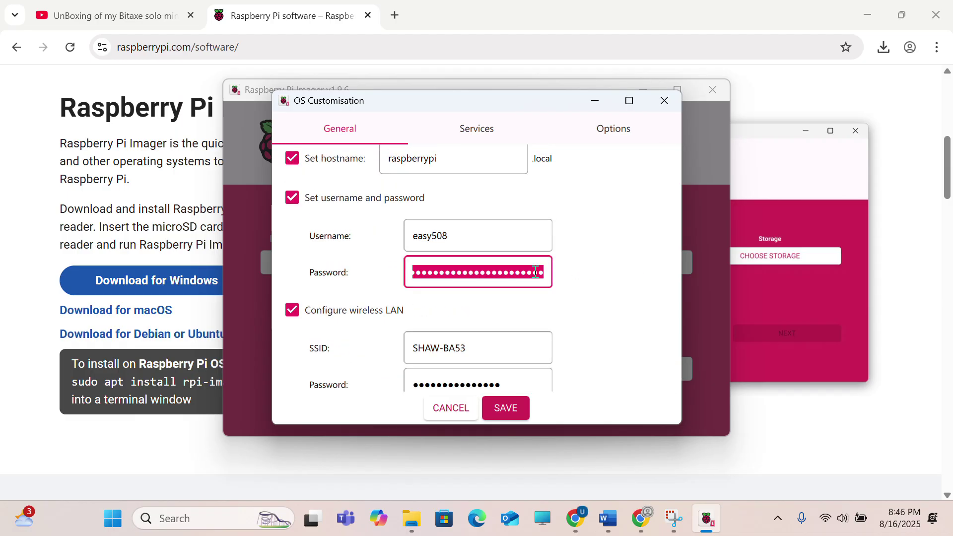
key("BackSpace")
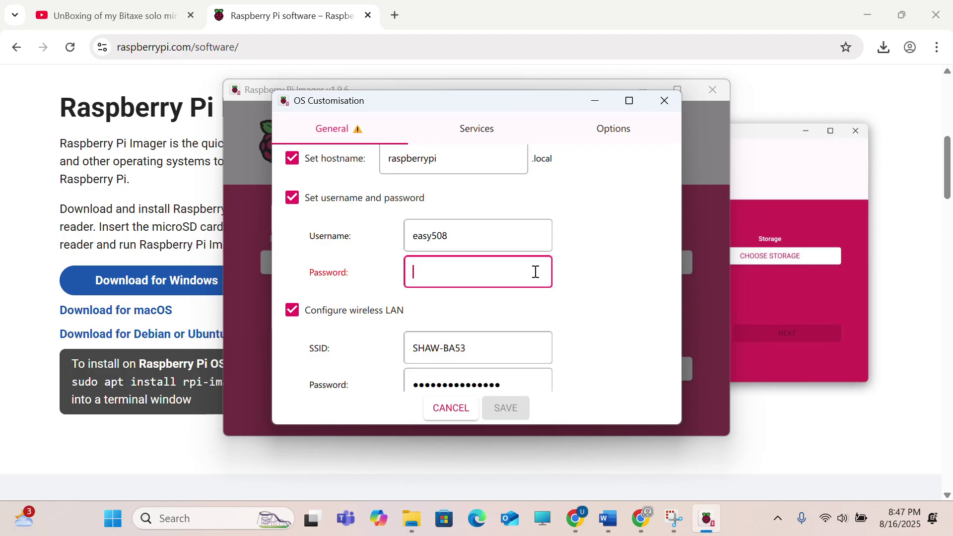
type("S")
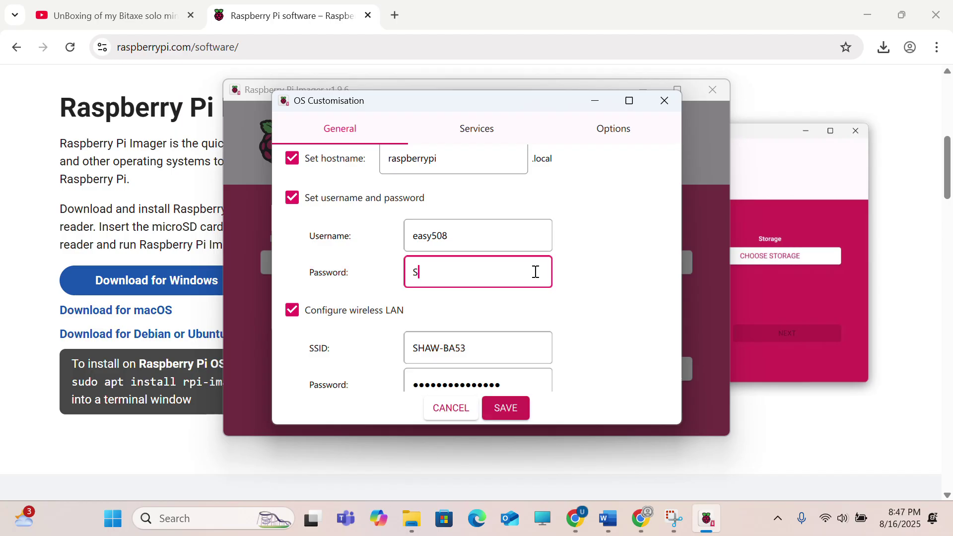
key("BackSpace")
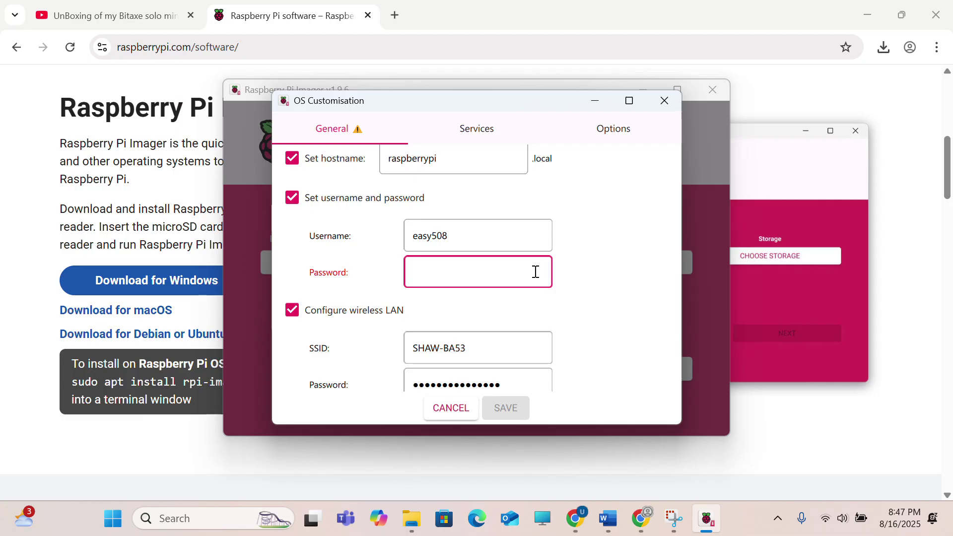
key("ctrl+v")
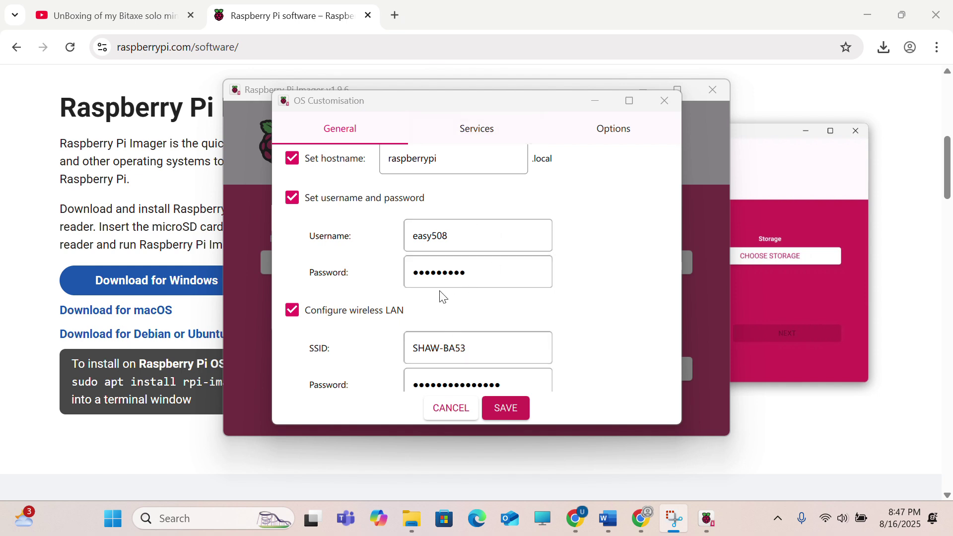
Keep CA as the wireless LAN country and save the customisation settings.
scroll(547, 274, "down", 5)
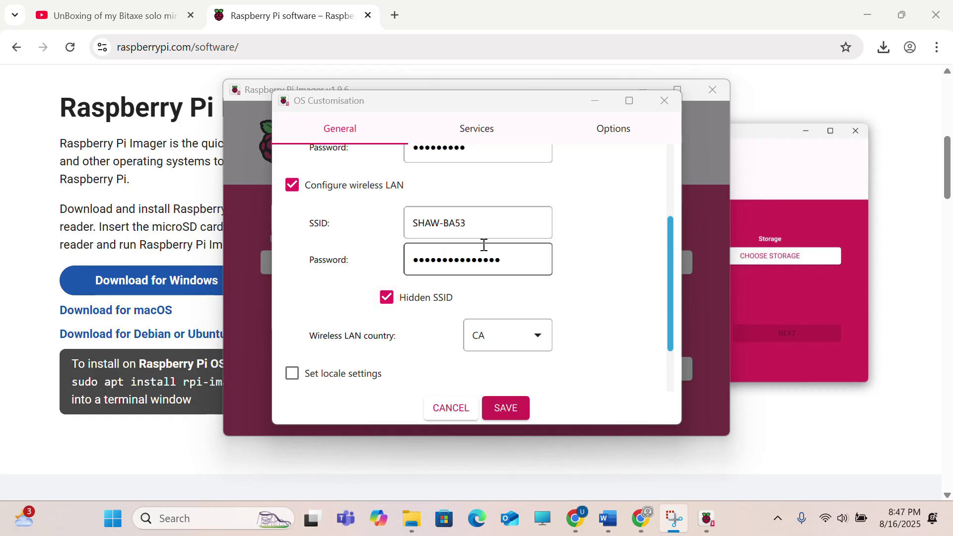
scroll(605, 283, "down", 1)
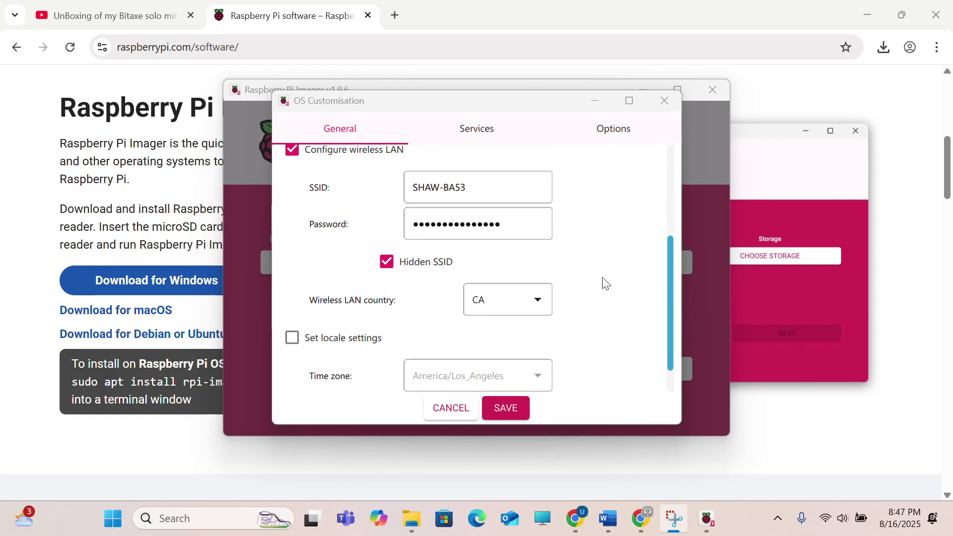
scroll(605, 283, "down", 2)
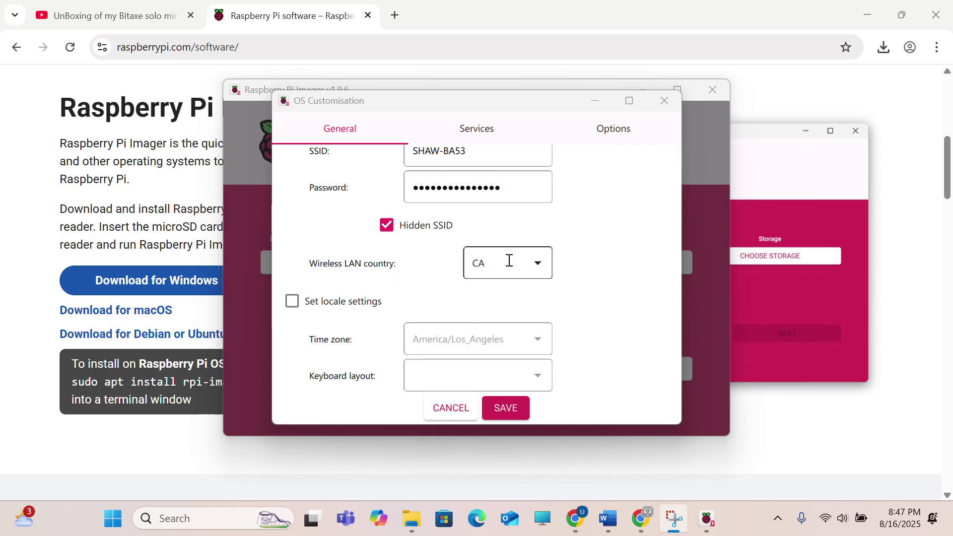
left_click(535, 272)
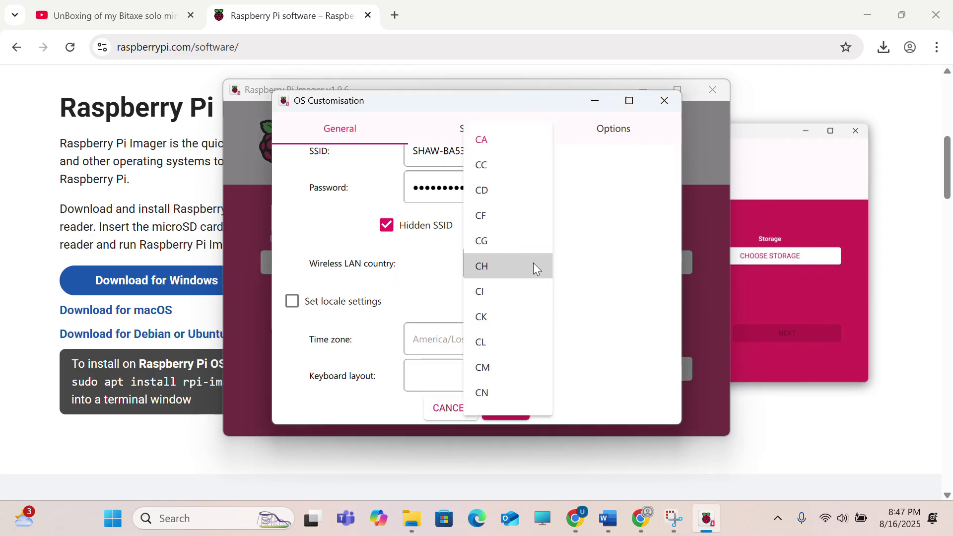
left_click(500, 134)
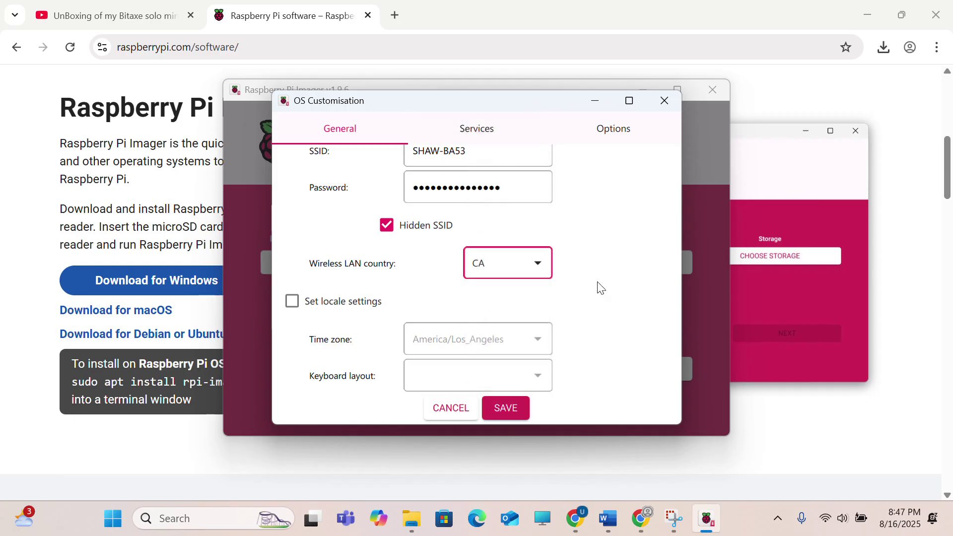
left_click(519, 408)
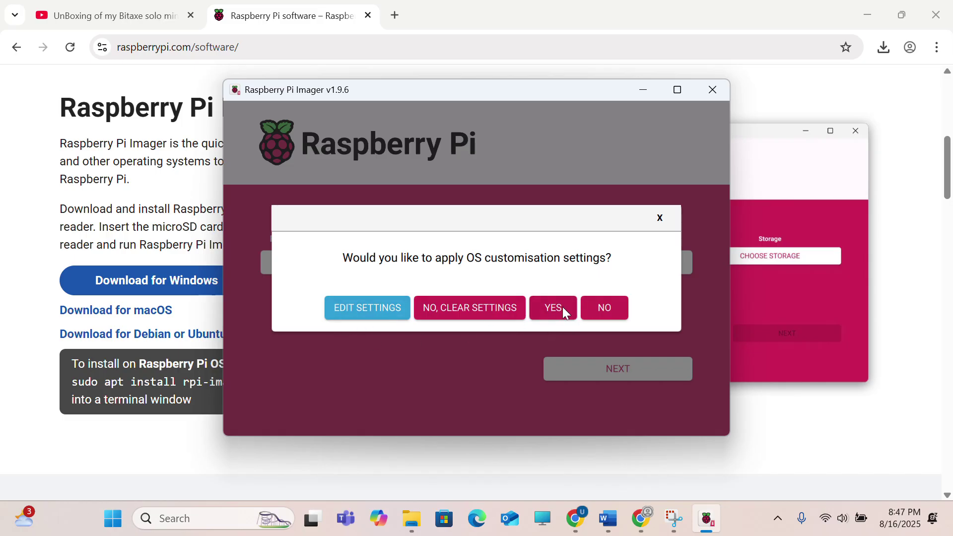
Answer YES to applying the saved OS customisation settings to the image.
left_click(556, 310)
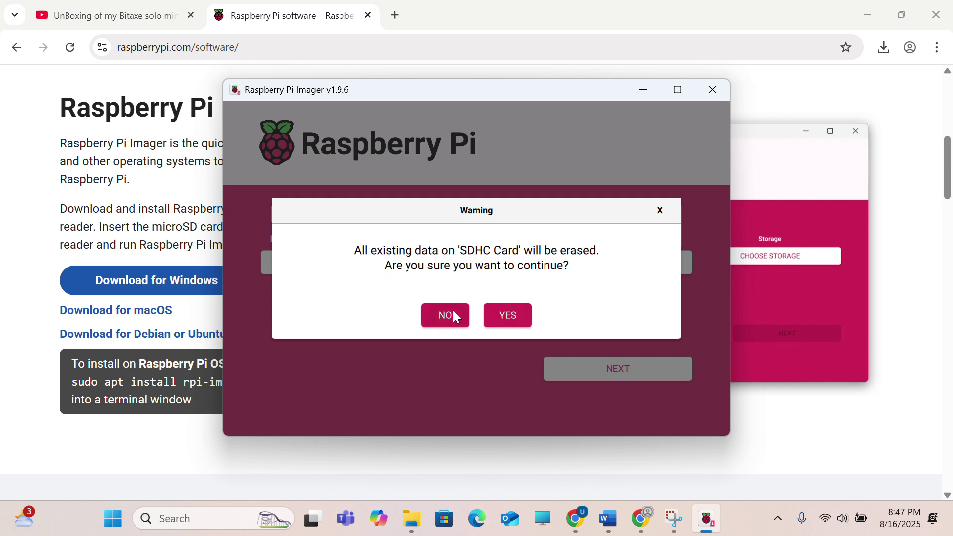
Confirm erasing the SDHC card so the 64-bit Raspberry Pi OS is written and verified.
left_click(501, 314)
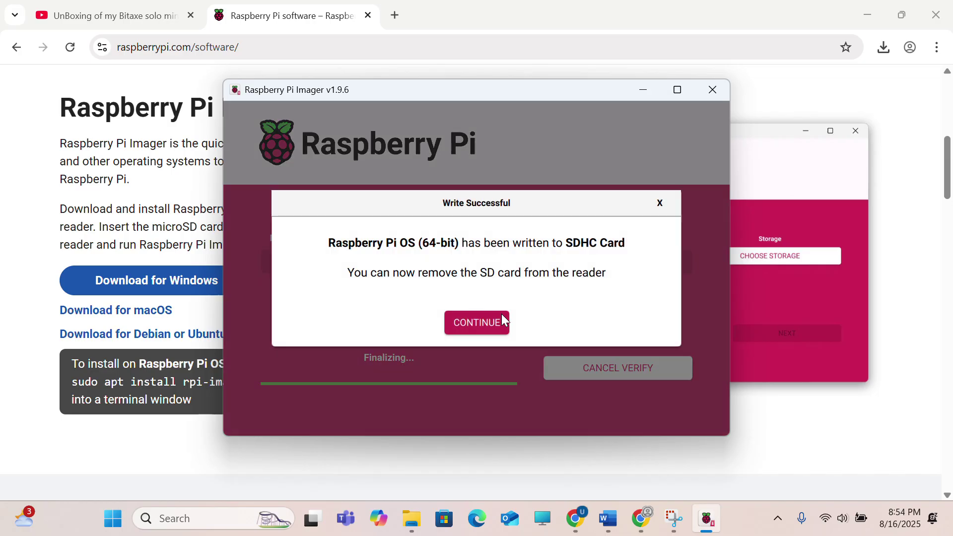
Dismiss the Write Successful message and close Raspberry Pi Imager.
left_click(485, 321)
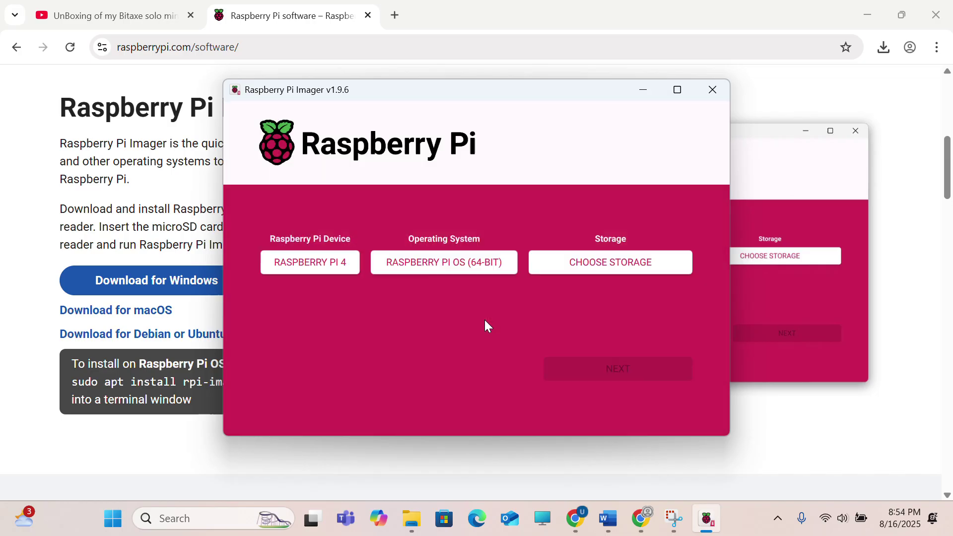
left_click(713, 89)
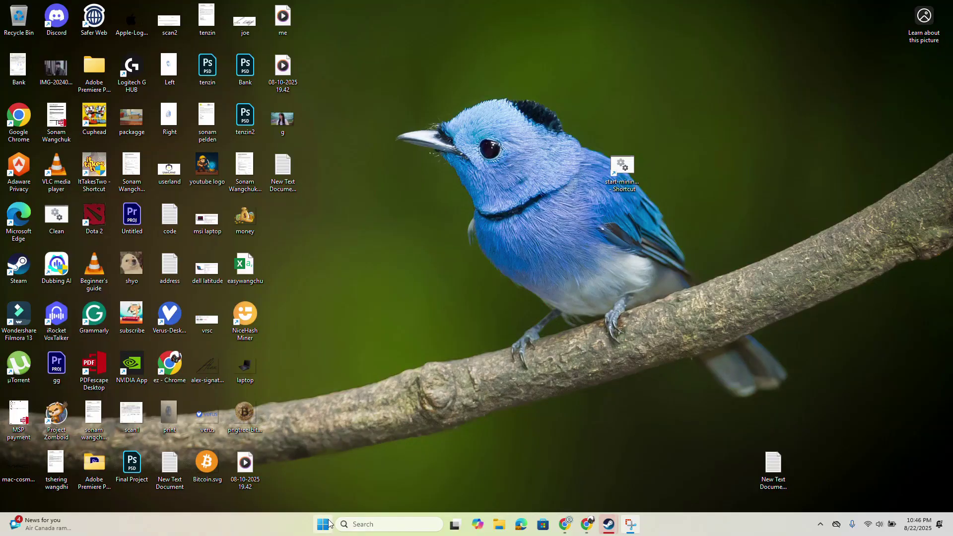
Launch PuTTY, load the veruspi saved session and edit the host address to 10.0.0.37.
left_click(329, 523)
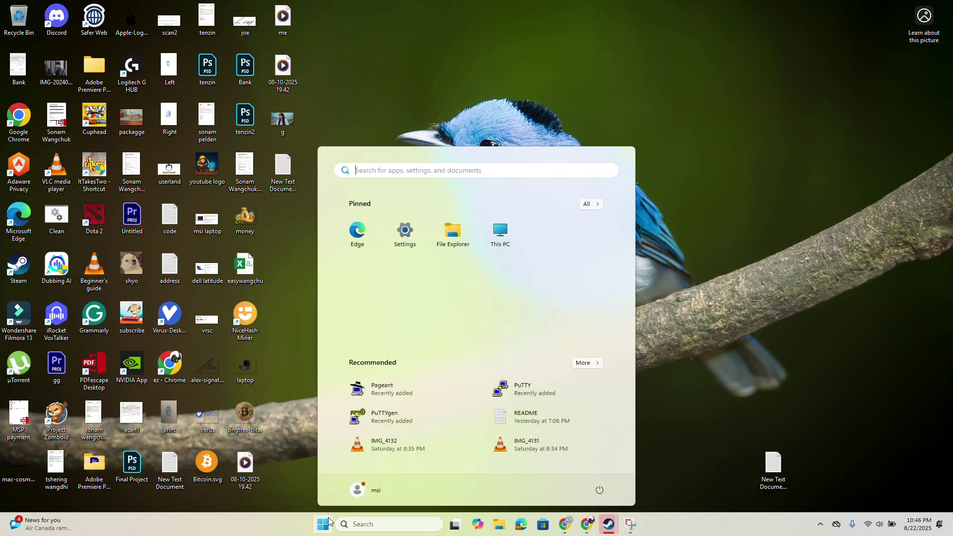
left_click(541, 393)
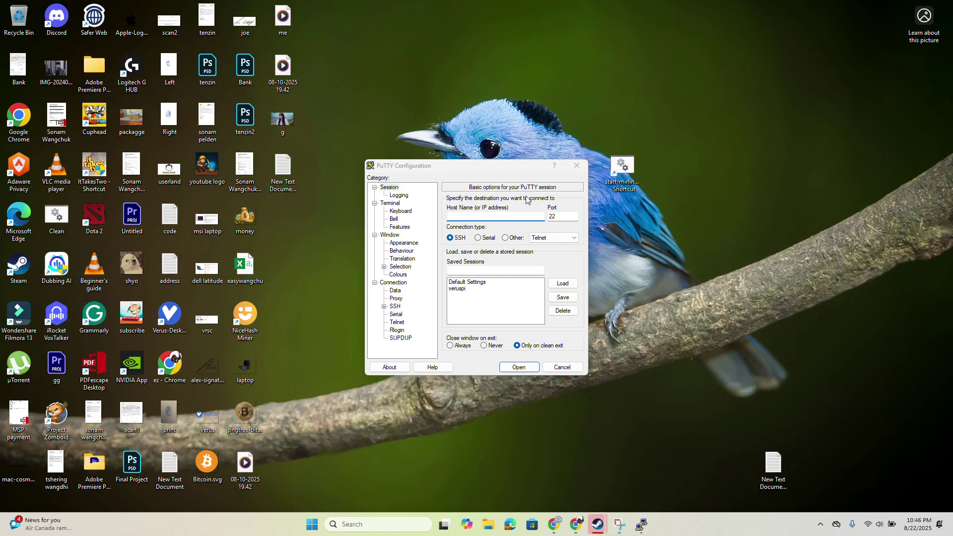
left_click(458, 290)
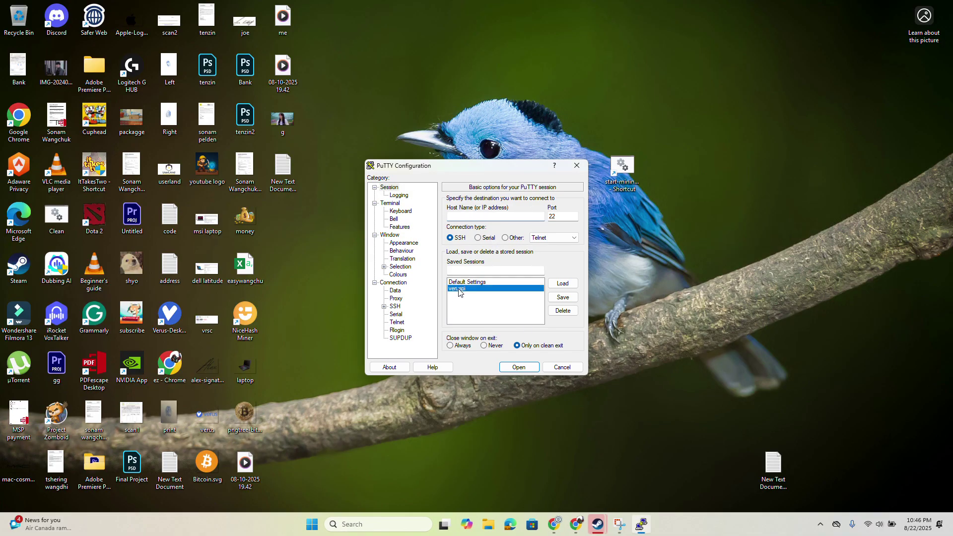
left_click(473, 215)
type(".")
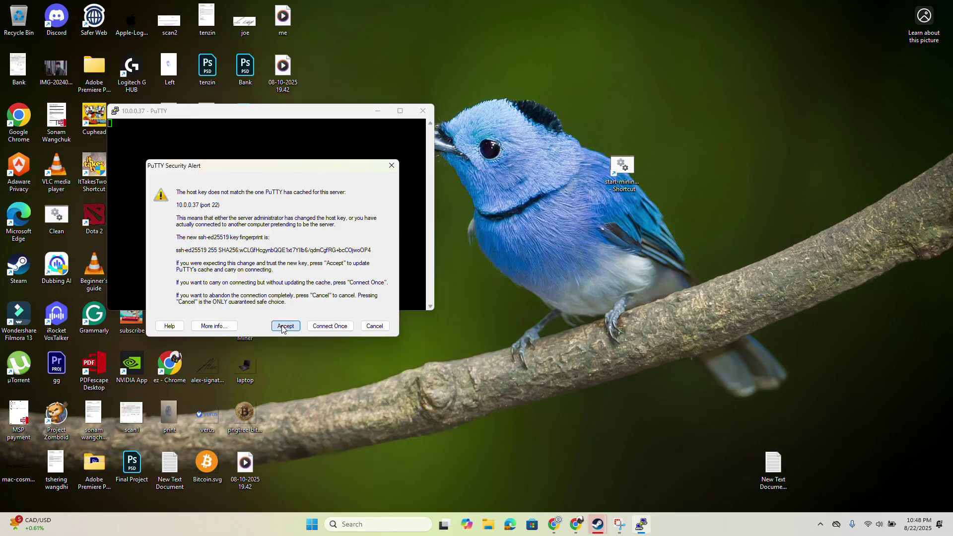
Connect to the Pi over SSH and log in with its username and password.
left_click(283, 325)
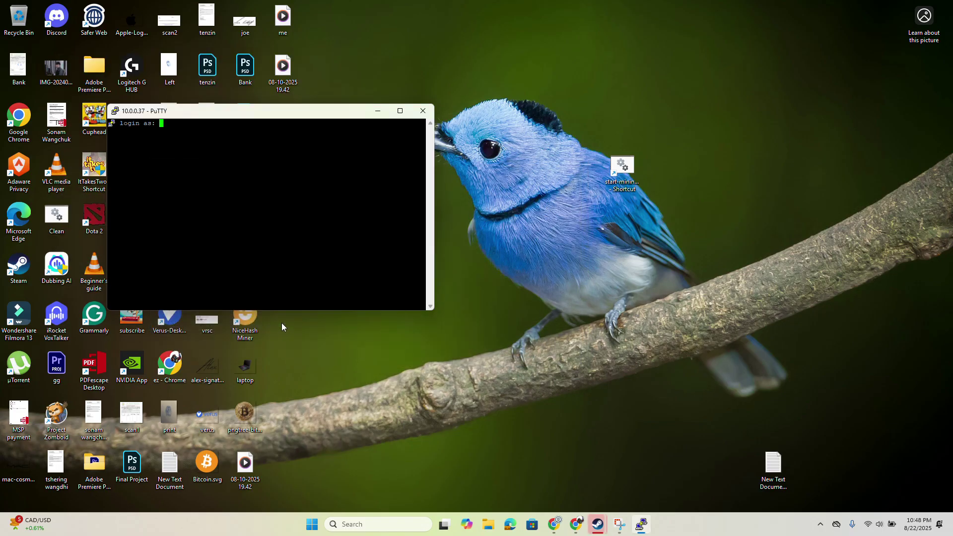
left_click_drag(239, 113, 457, 141)
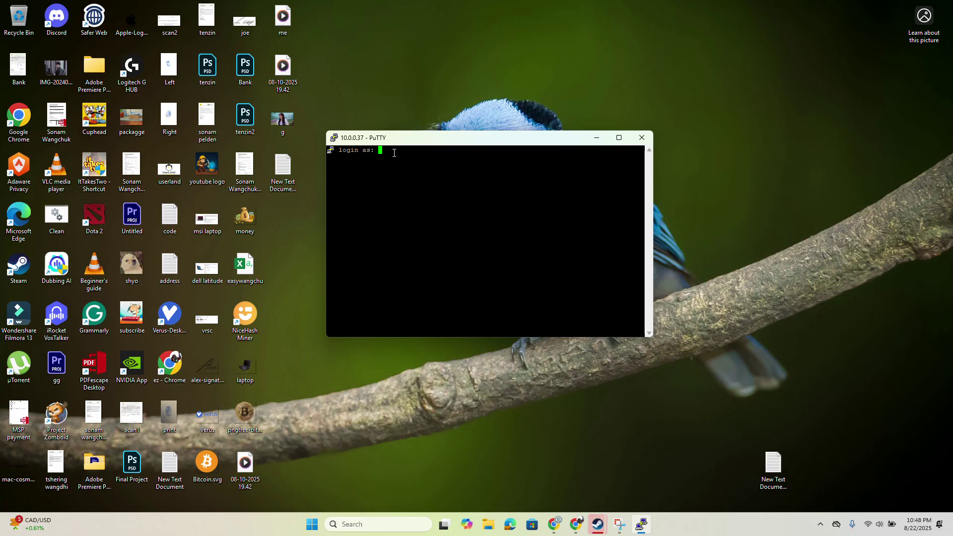
type("eas")
type("yw")
key("Return")
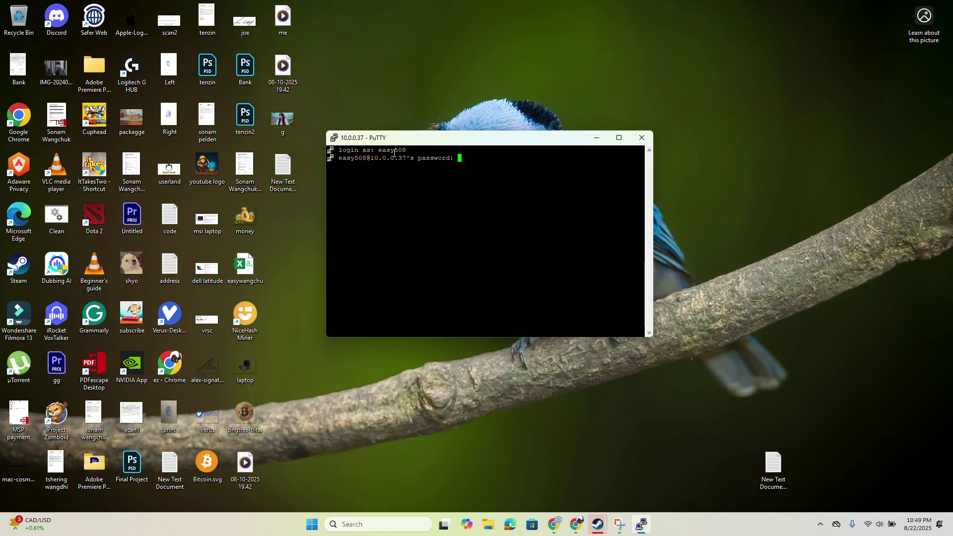
key("Return")
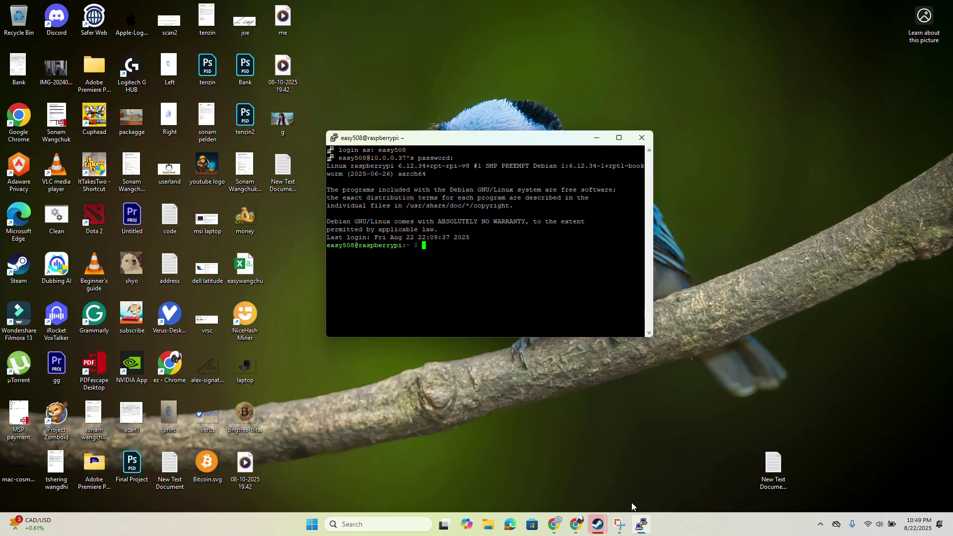
Copy the dependency install commands from ChatGPT and run them in the Pi terminal.
left_click(576, 524)
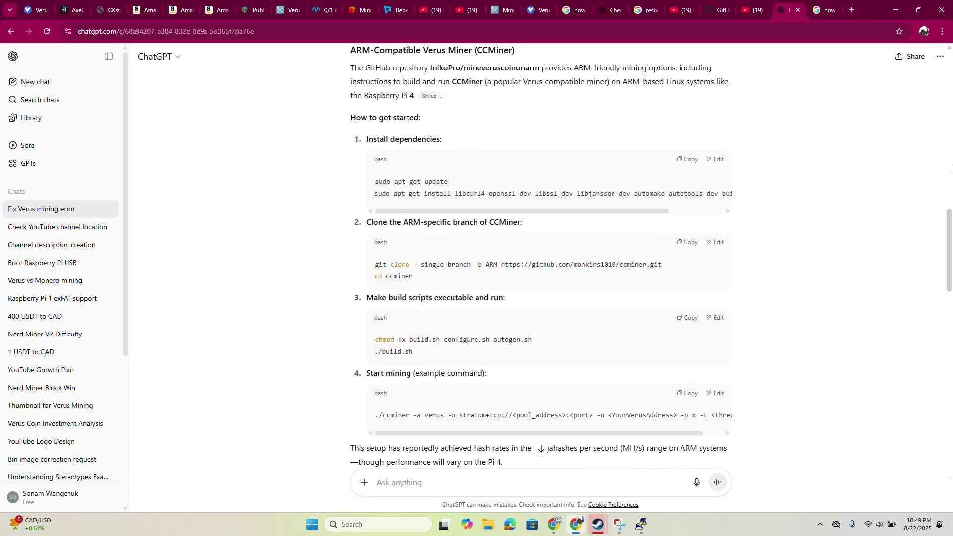
mouse_move(951, 246)
left_mouse_down()
mouse_move(950, 215)
mouse_move(951, 232)
left_mouse_up()
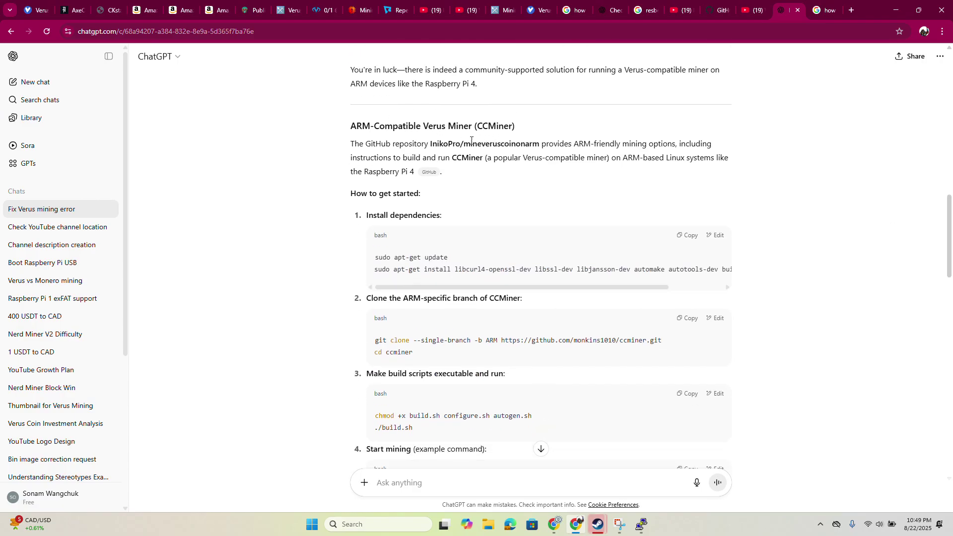
left_click(686, 237)
left_click(640, 524)
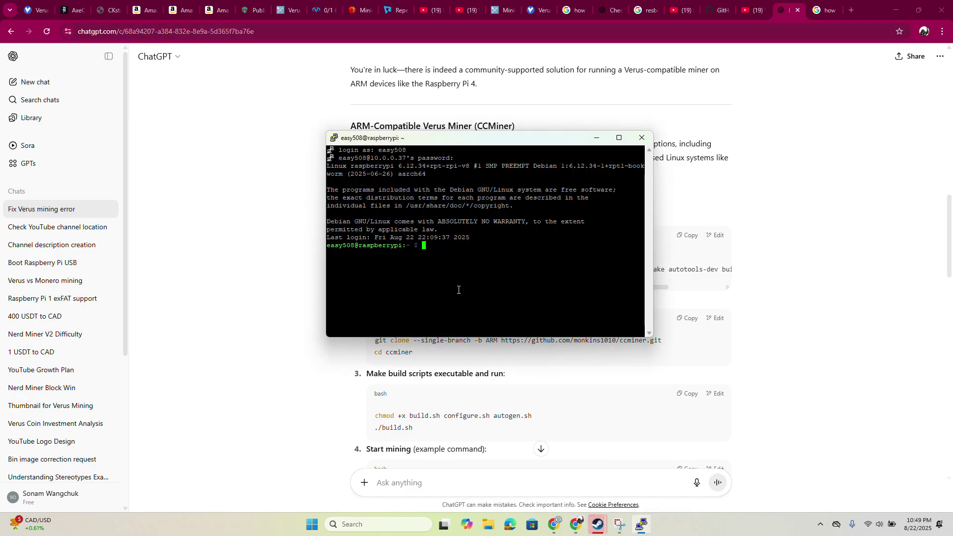
right_click(445, 249)
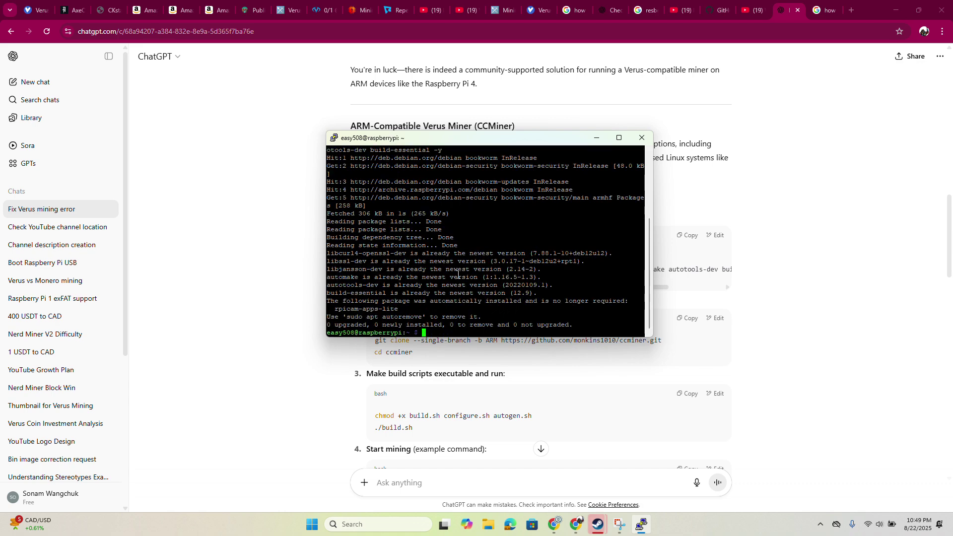
Run the git clone commands to fetch ccminer on the Pi, then copy the build script commands.
left_click(797, 268)
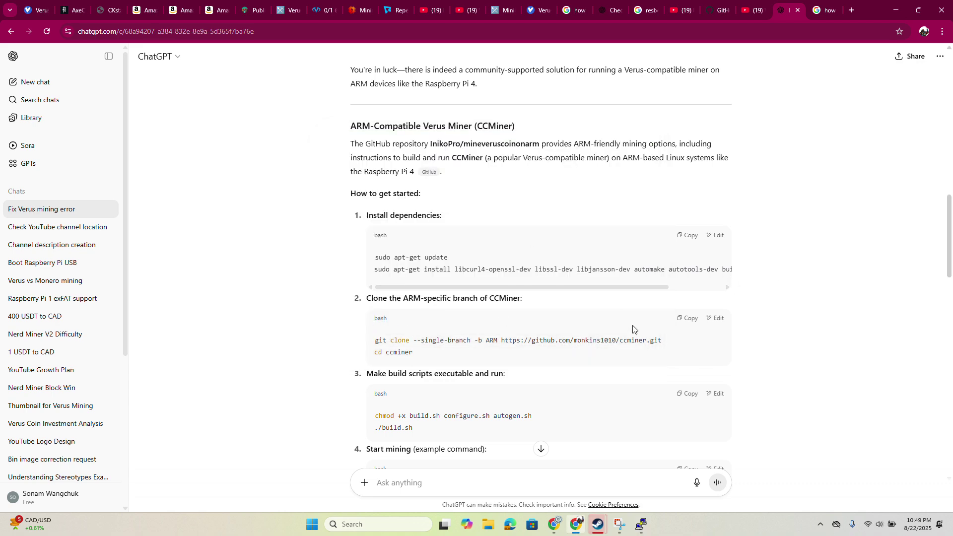
left_click(688, 318)
key("alt+Tab")
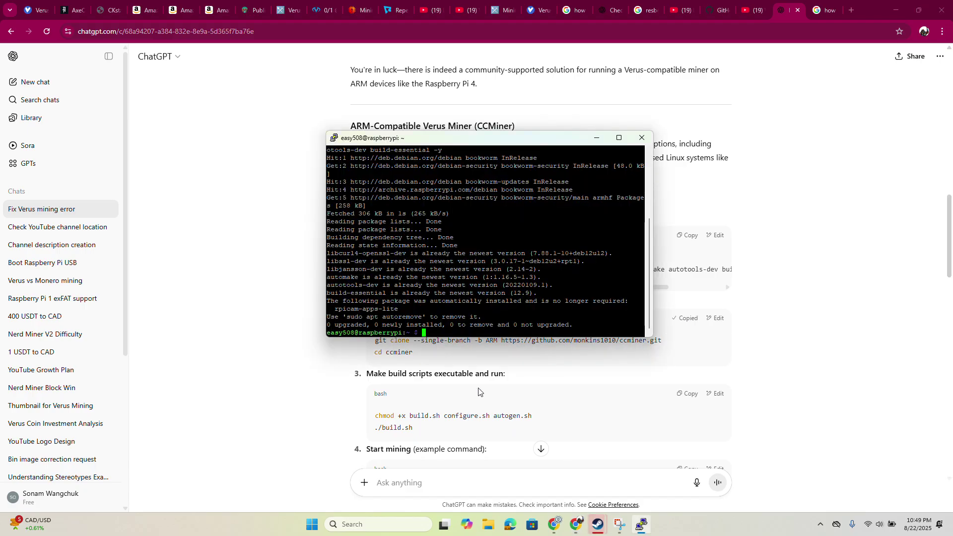
right_click(443, 334)
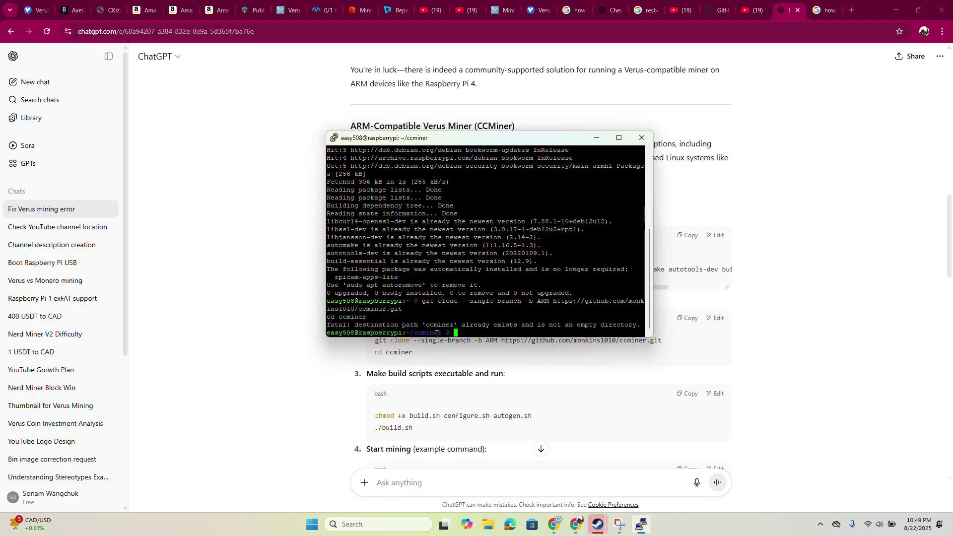
left_click(829, 323)
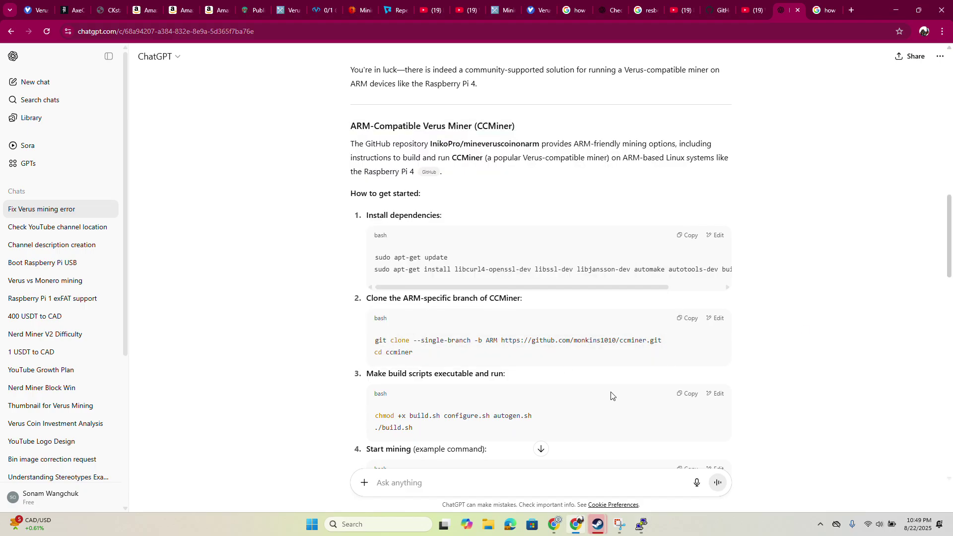
left_click(688, 394)
Run chmod and ./build.sh to compile ccminer, then copy ChatGPT's example mining command.
left_click(641, 525)
right_click(476, 333)
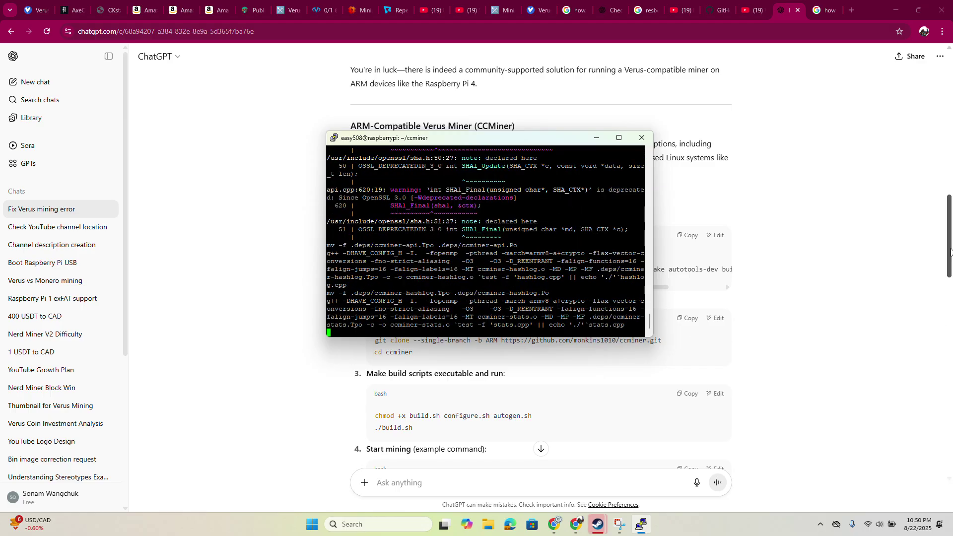
left_click(664, 322)
left_click_drag(950, 251, 952, 271)
left_click(641, 525)
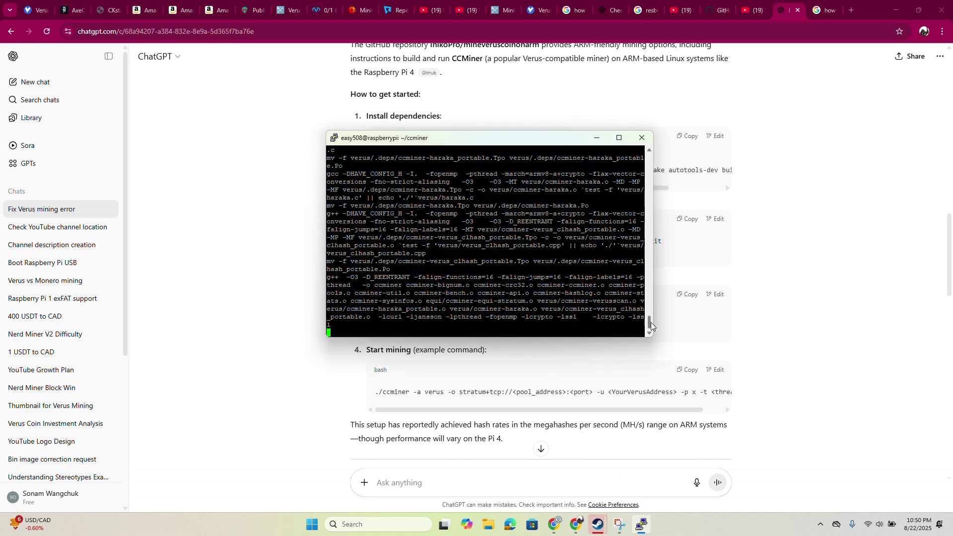
mouse_move(650, 323)
left_mouse_down()
mouse_move(681, 179)
mouse_move(664, 341)
left_mouse_up()
left_click(258, 380)
left_click(686, 370)
left_click(642, 525)
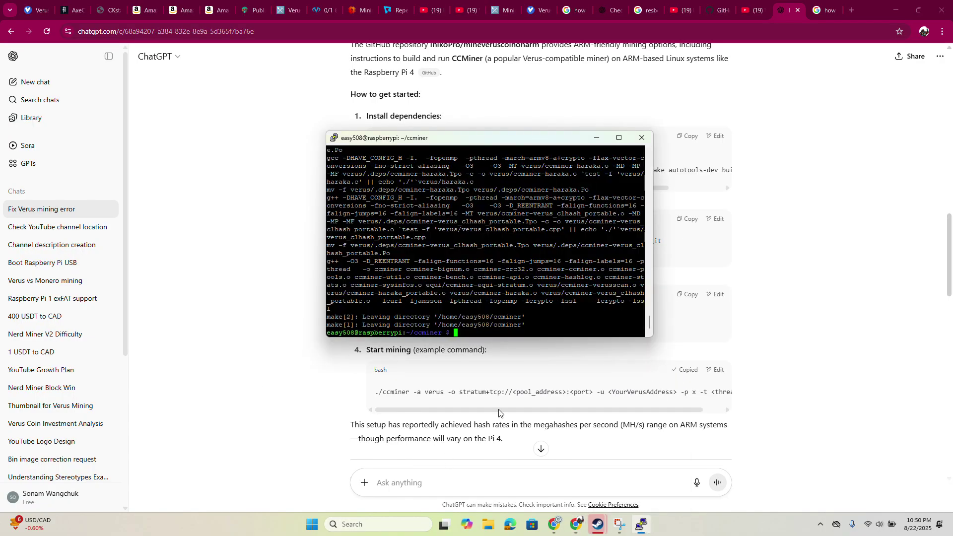
Paste the ccminer mining command and replace <pool_address>:<port> with pool.verus.io:9998.
right_click(461, 332)
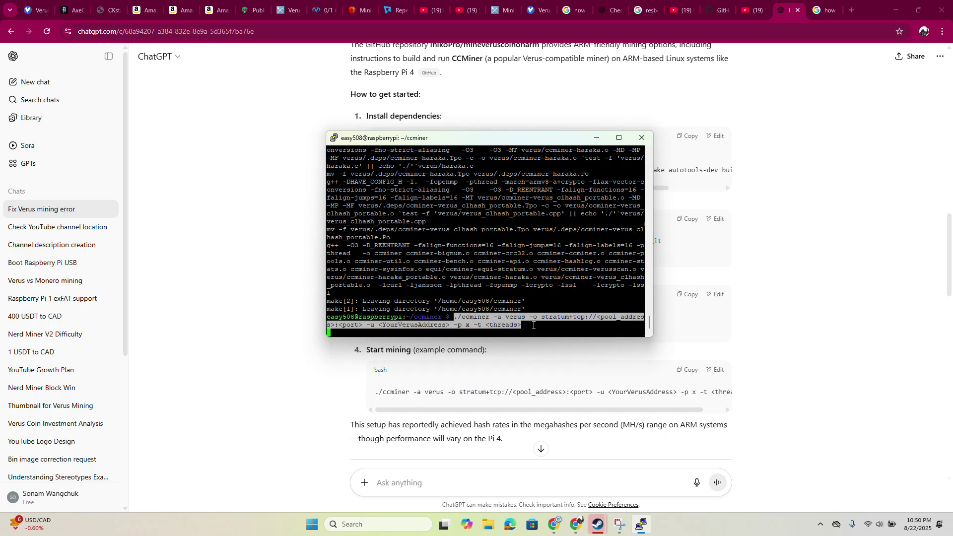
key("BackSpace")
key("Left")
key("Left")
key("Left")
key("Left")
key("Left")
key("Left")
key("Left")
key("Left")
key("Left")
key("Left")
key("Left")
key("Left")
key("Left")
key("Left")
key("Left")
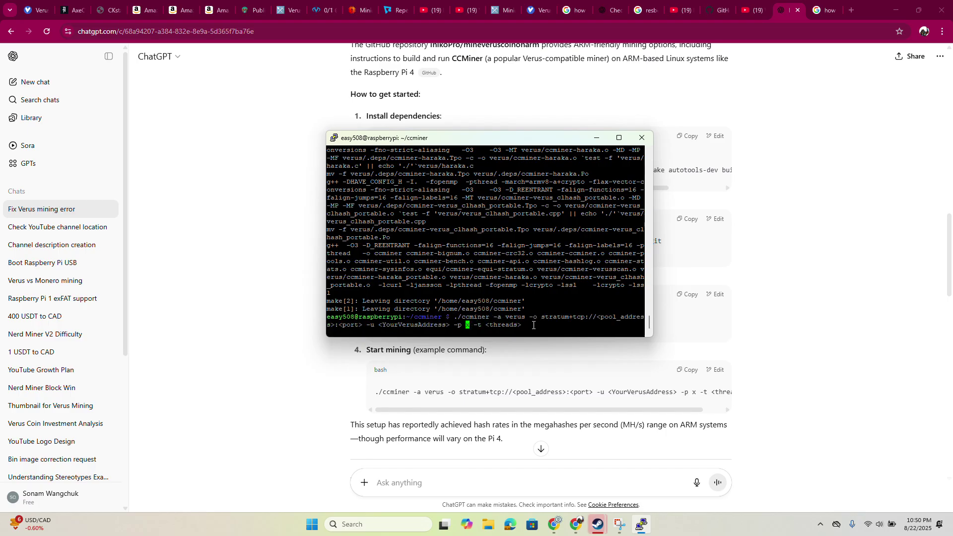
key("Left")
key("Left")
key("Left")
key("Left")
key("Left")
key("Left")
key("Left")
key("Left")
key("Left")
key("Left")
key("Left")
key("Left")
key("Left")
key("Left")
key("Left")
key("Left")
key("Left")
key("Left")
key("Left")
key("Left")
key("Right")
key("Right")
key("Right")
key("Right")
key("Right")
key("Right")
key("Right")
key("Right")
key("Right")
key("Right")
key("Left")
key("Right")
key("Right")
key("Right")
key("Right")
key("Right")
key("BackSpace")
key("BackSpace")
key("BackSpace")
key("BackSpace")
key("BackSpace")
key("BackSpace")
key("BackSpace")
key("BackSpace")
key("BackSpace")
key("BackSpace")
key("BackSpace")
key("BackSpace")
key("BackSpace")
key("BackSpace")
key("BackSpace")
key("BackSpace")
key("BackSpace")
key("BackSpace")
key("BackSpace")
key("BackSpace")
key("BackSpace")
type("pool.")
type("verus.")
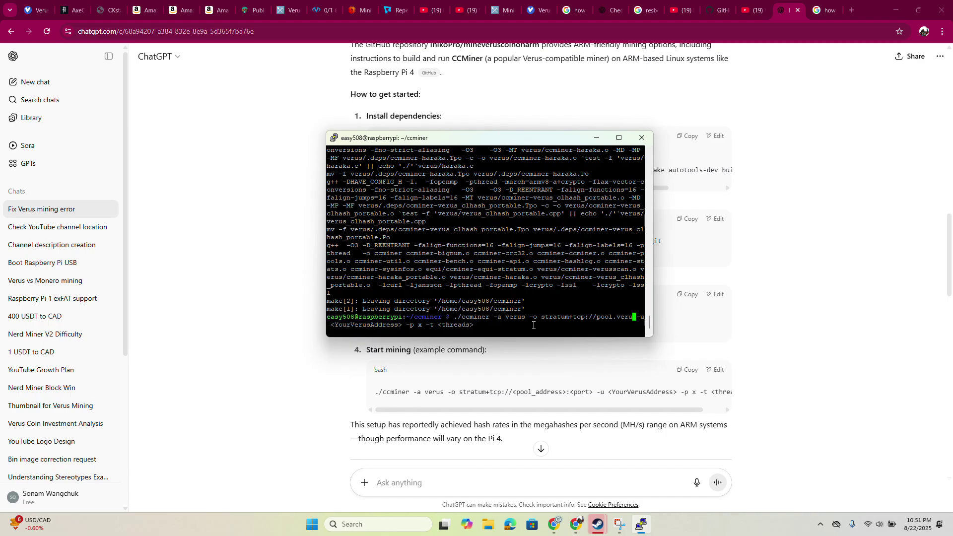
type("io")
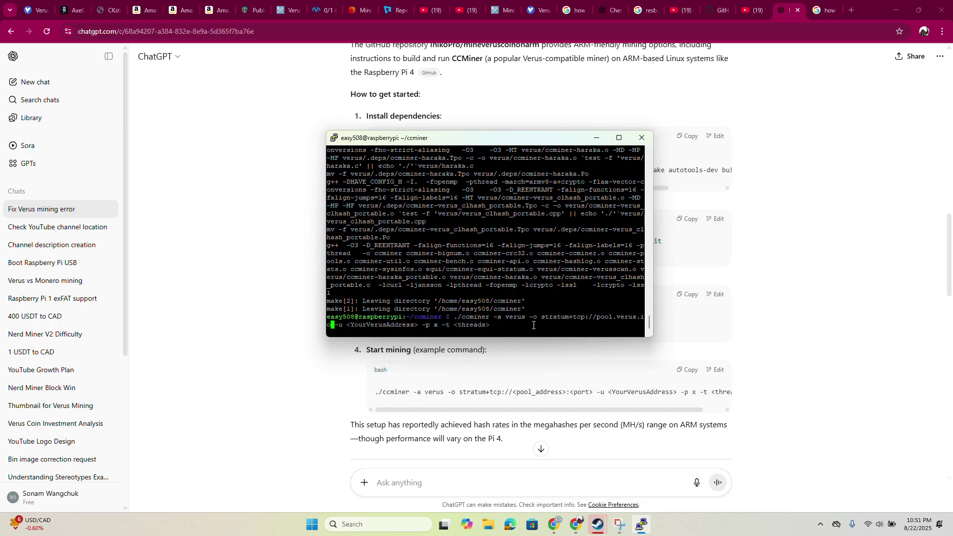
type(":9998")
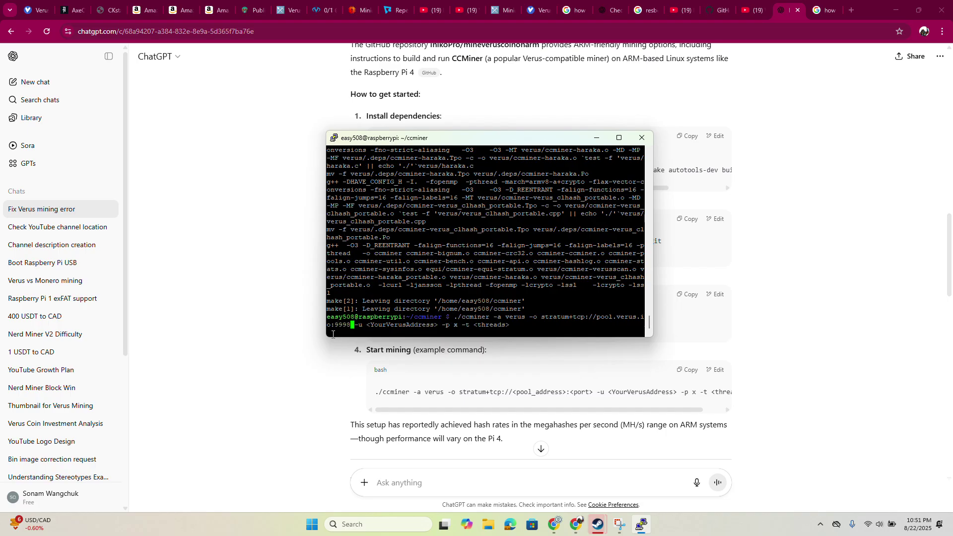
key("Right")
key("Right")
key("Right")
key("Right")
key("Right")
key("Right")
key("Right")
key("Right")
key("Right")
key("Right")
key("Right")
key("Right")
key("Right")
key("Right")
key("Right")
Copy the worker wallet address from the Verus pool stats page.
left_click(30, 10)
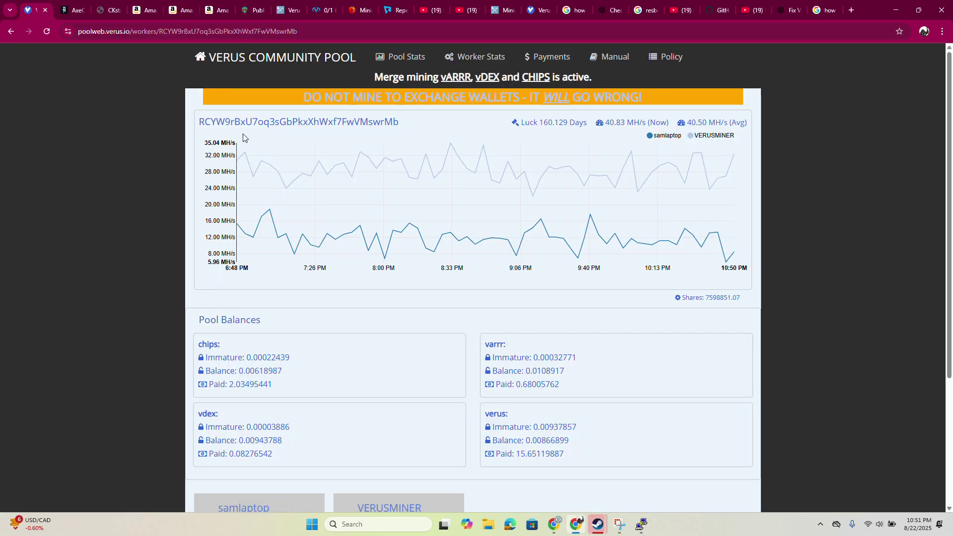
double_click(243, 123)
right_click(200, 127)
left_click(218, 134)
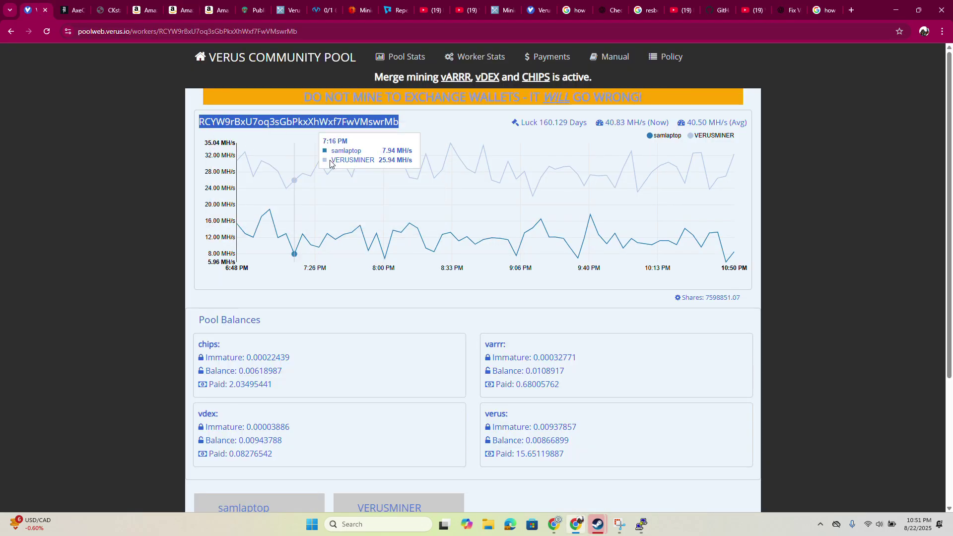
left_click(641, 524)
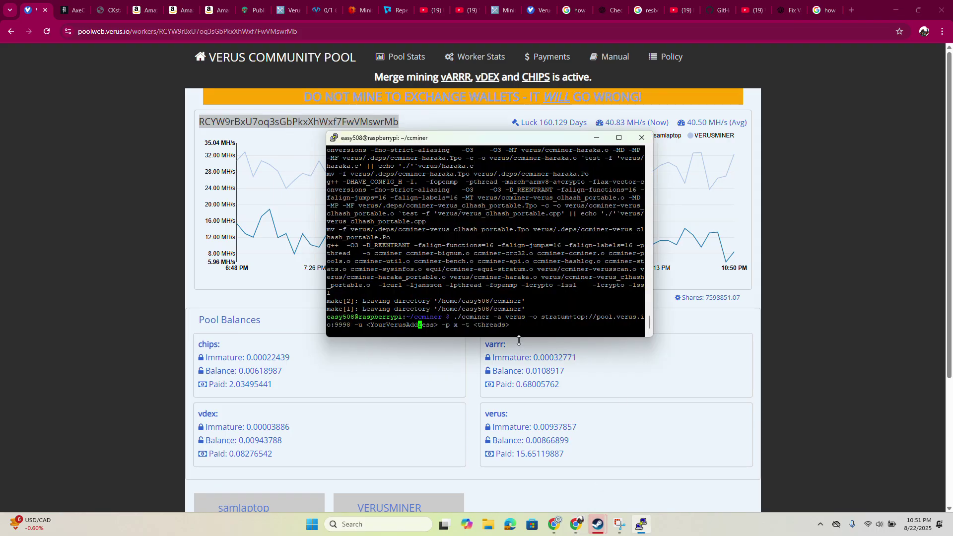
Replace <YourVerusAddress> with the copied wallet address, set 8 threads, and run the miner.
left_click(787, 11)
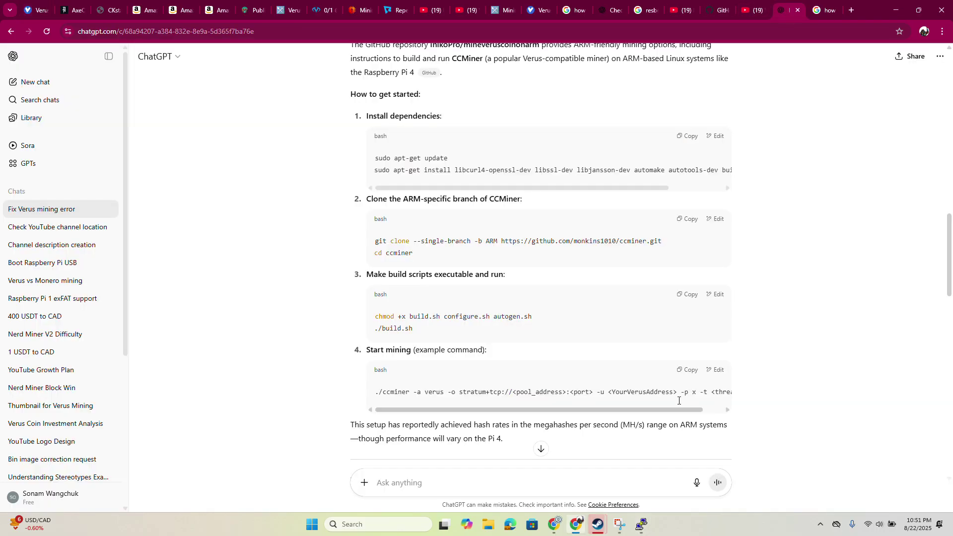
left_click(645, 530)
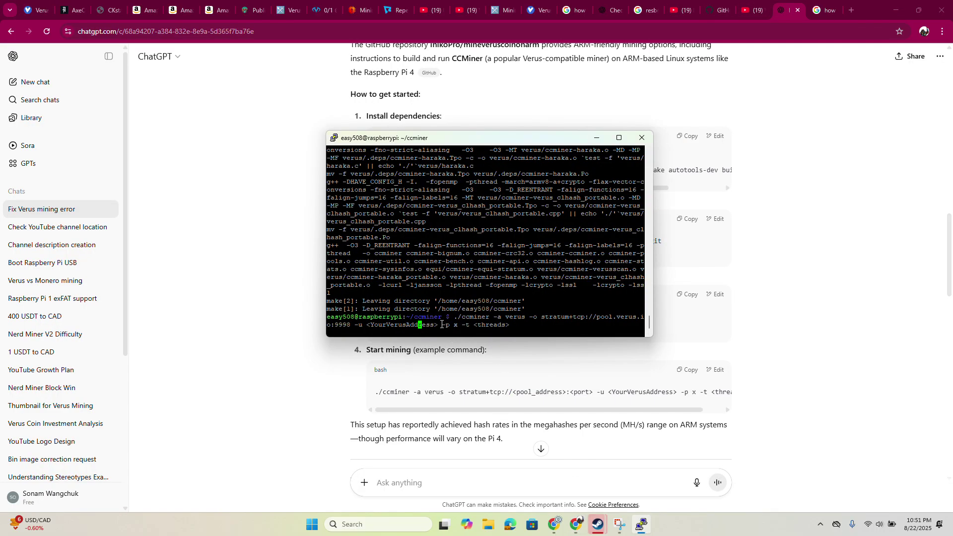
key("Right")
key("Right")
key("Right")
key("BackSpace")
key("BackSpace")
key("BackSpace")
key("BackSpace")
key("BackSpace")
key("BackSpace")
key("BackSpace")
key("BackSpace")
key("BackSpace")
key("BackSpace")
key("BackSpace")
key("BackSpace")
key("BackSpace")
key("BackSpace")
key("BackSpace")
key("BackSpace")
key("BackSpace")
key("BackSpace")
right_click(368, 325)
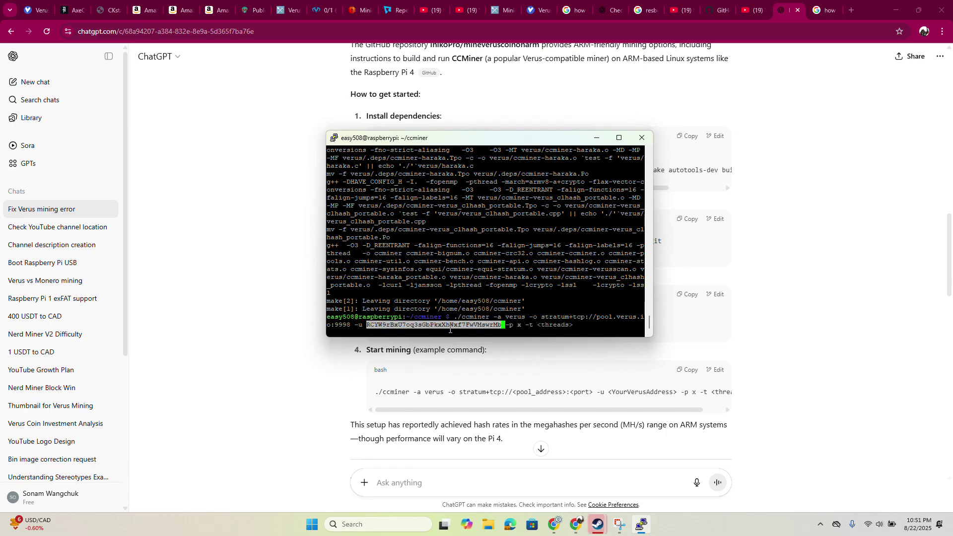
key("Right")
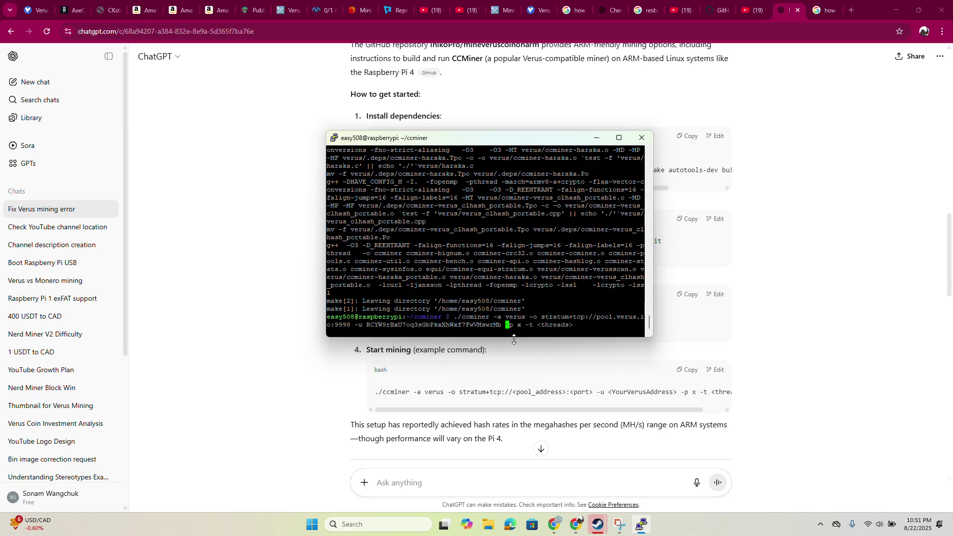
key("Right")
key("Right")
key("Right")
key("Right")
key("Right")
key("Right")
key("Right")
key("Right")
key("Right")
key("Right")
key("Right")
key("Right")
key("Right")
key("Right")
key("Right")
key("Right")
key("Right")
key("BackSpace")
key("BackSpace")
key("BackSpace")
key("BackSpace")
key("BackSpace")
key("BackSpace")
key("BackSpace")
key("Return")
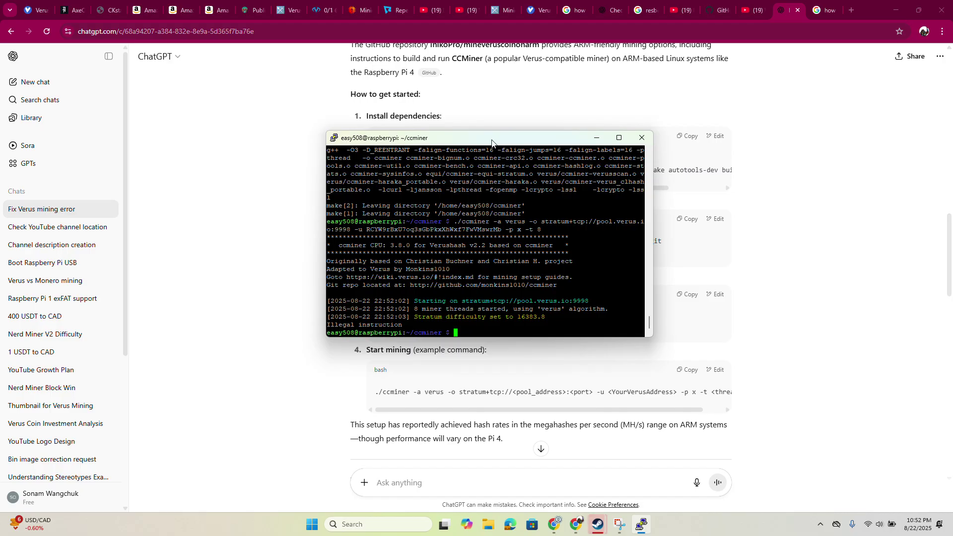
Reload the Verus Community Pool worker stats page to show the 0.04198853 balance and worker hashrates.
left_click_drag(492, 141, 423, 168)
mouse_move(579, 350)
left_mouse_down()
mouse_move(579, 338)
mouse_move(576, 361)
left_mouse_up()
left_click(25, 14)
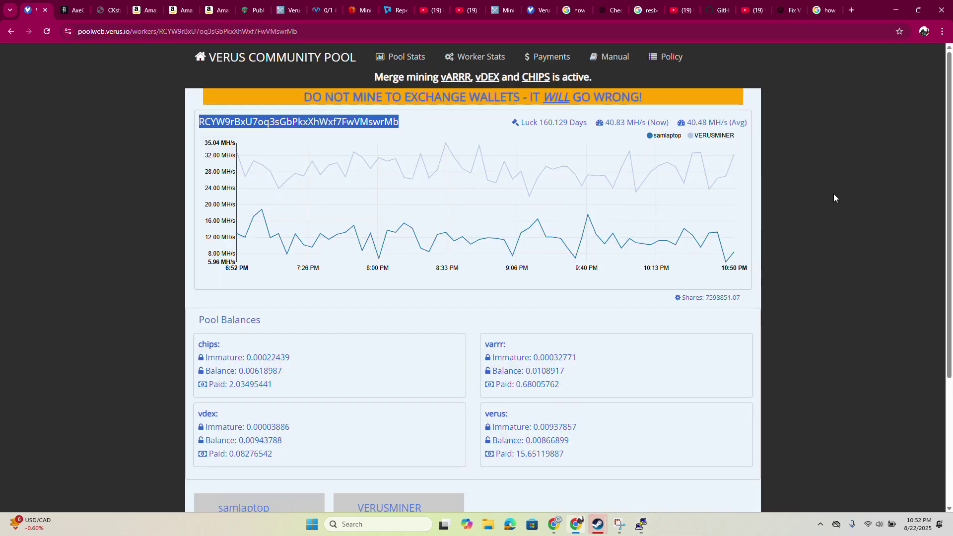
left_click_drag(947, 168, 951, 259)
left_click(46, 31)
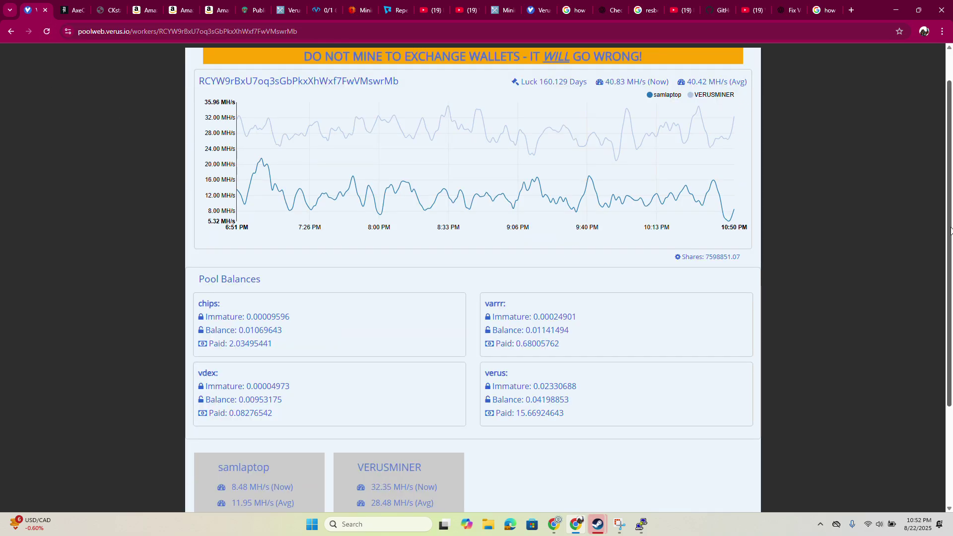
mouse_move(951, 219)
left_mouse_down()
mouse_move(951, 270)
mouse_move(952, 228)
left_mouse_up()
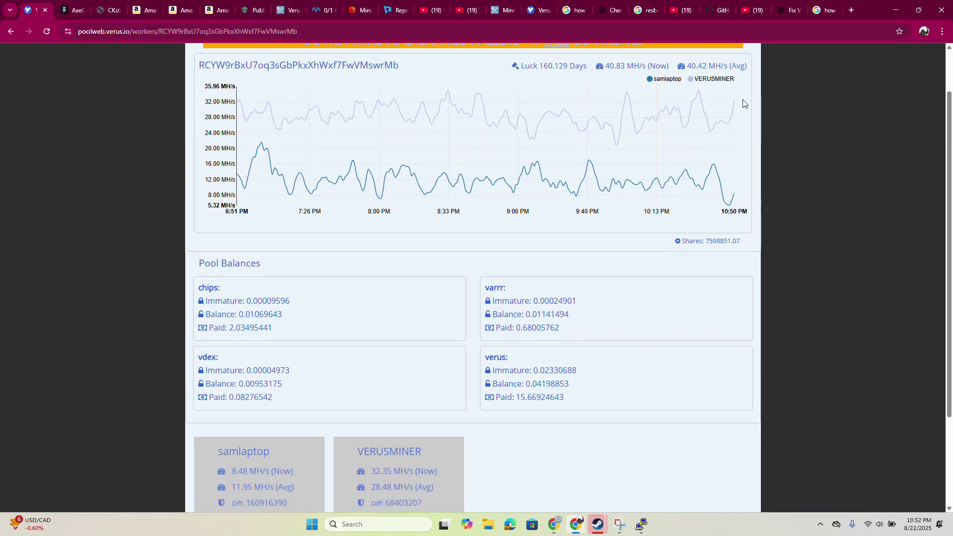
mouse_move(682, 188)
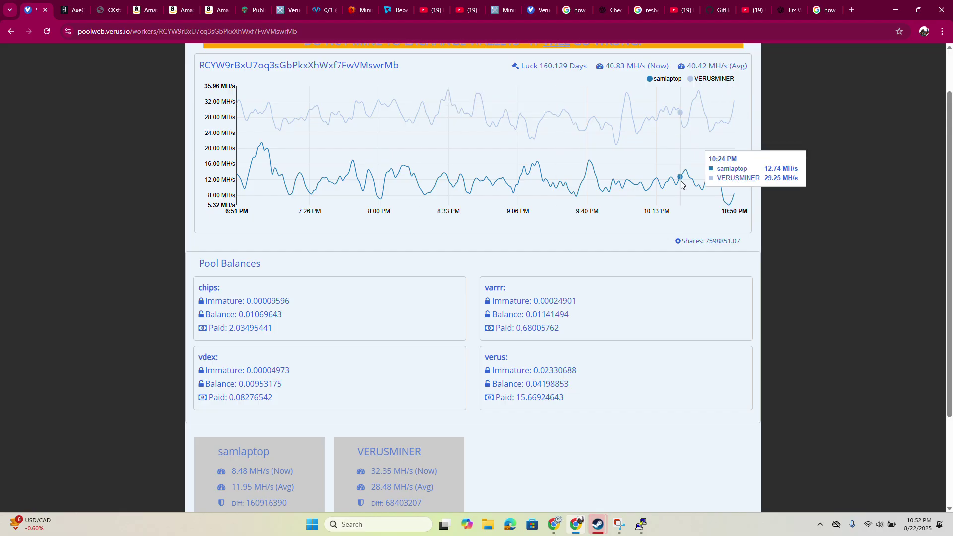
left_click(421, 18)
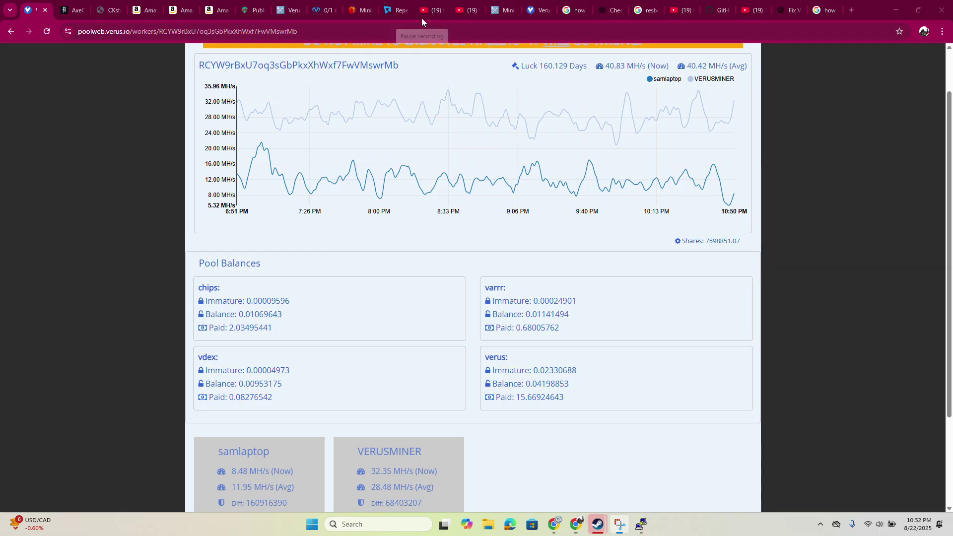